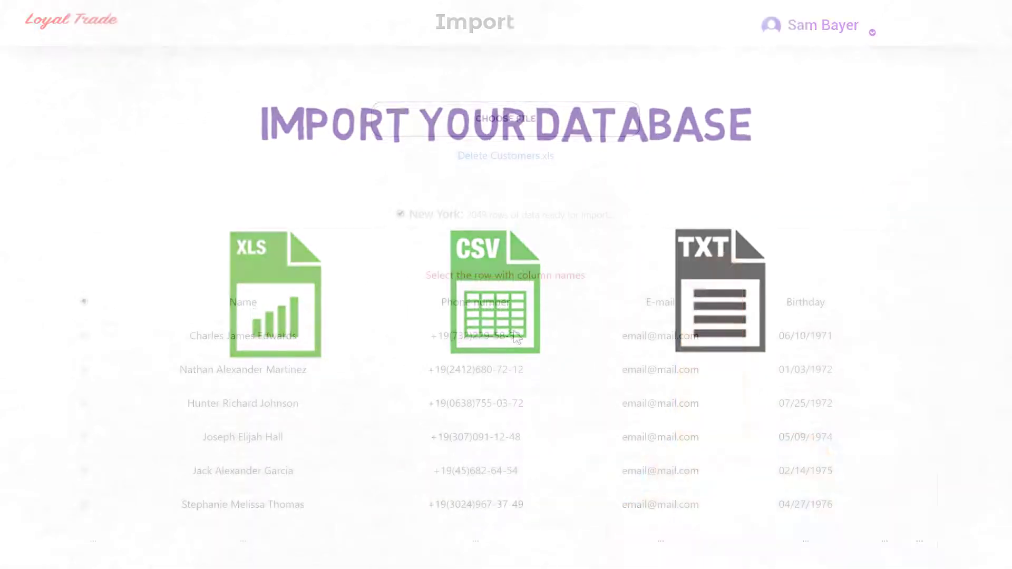
- Import the checked sheets into forms, keeping the Houston and Austin sheets unchecked
{"action": "scroll", "coordinate": [514, 334], "scroll_direction": "down", "scroll_amount": 15}
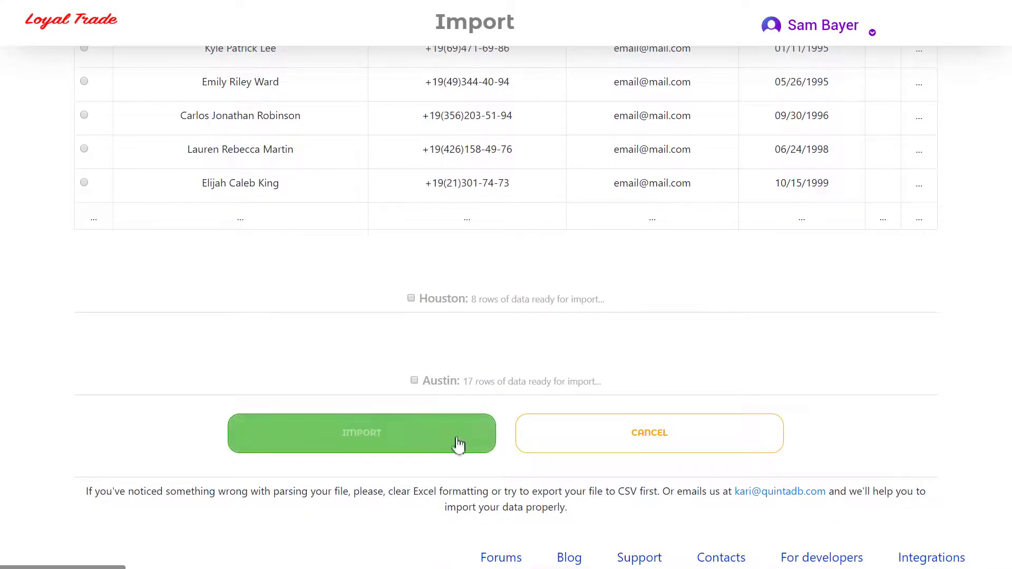
{"action": "left_click", "coordinate": [457, 447]}
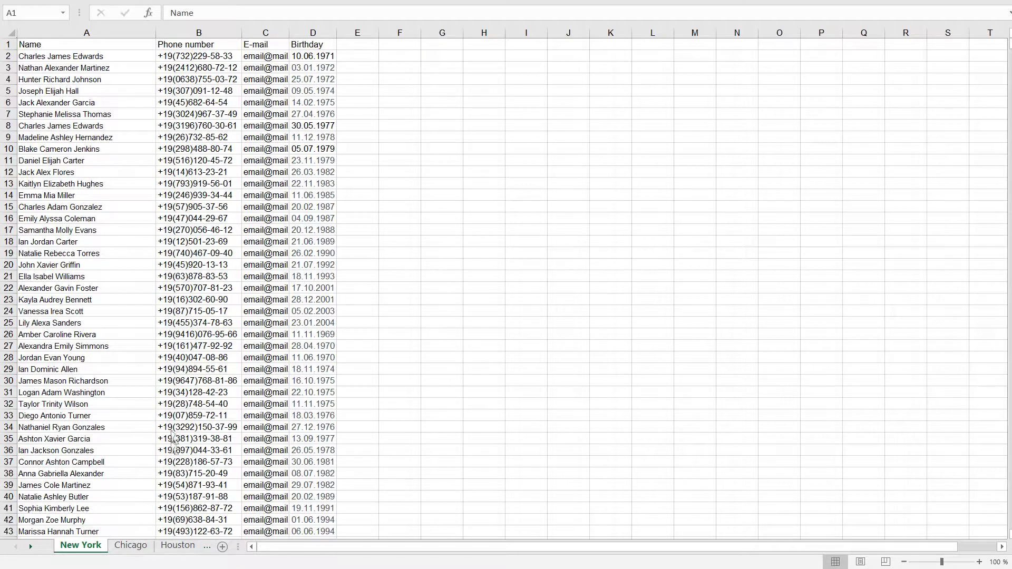
- Browse the Chicago, Houston and Austin customer sheets in the Excel workbook
{"action": "left_click", "coordinate": [129, 545]}
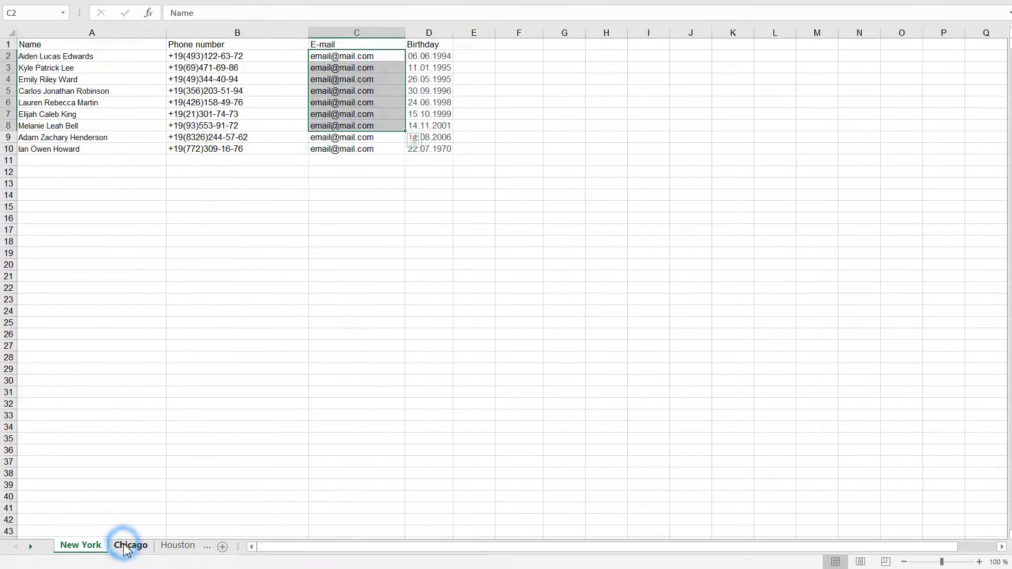
{"action": "left_click", "coordinate": [176, 546]}
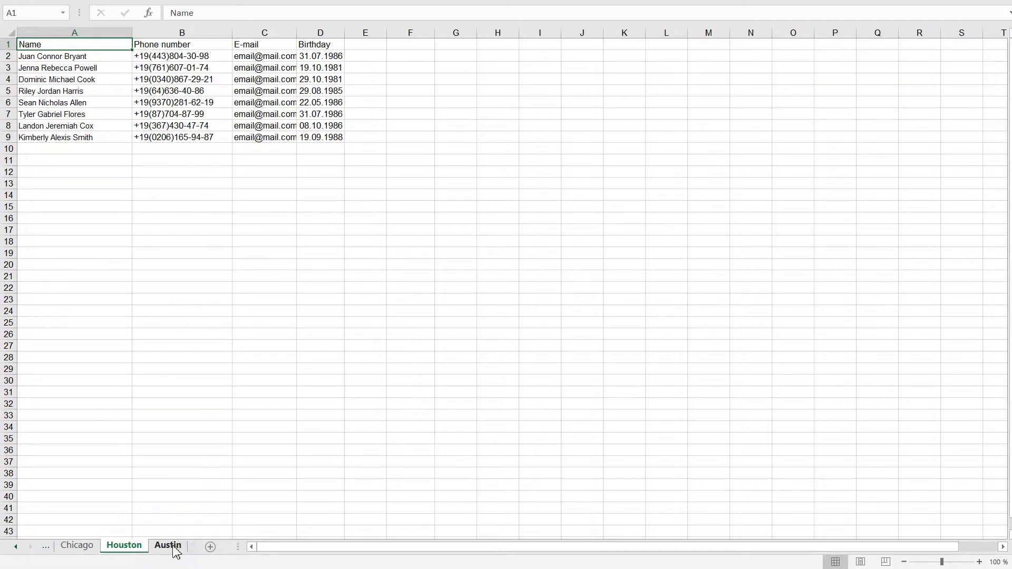
{"action": "left_click", "coordinate": [169, 545]}
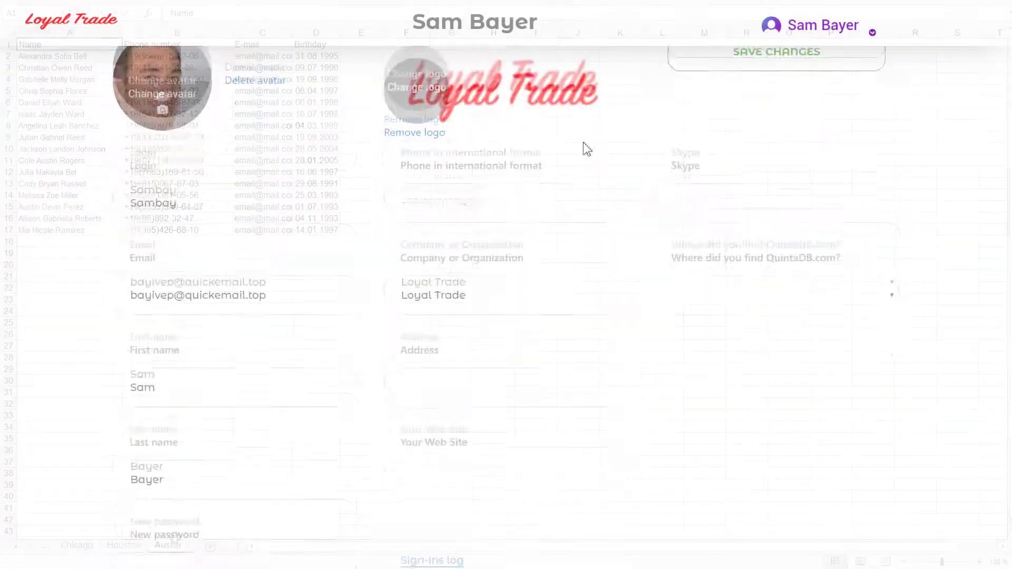
- Switch the CRM plan pricing to show the More... billing periods
{"action": "scroll", "coordinate": [587, 203], "scroll_direction": "down", "scroll_amount": 4}
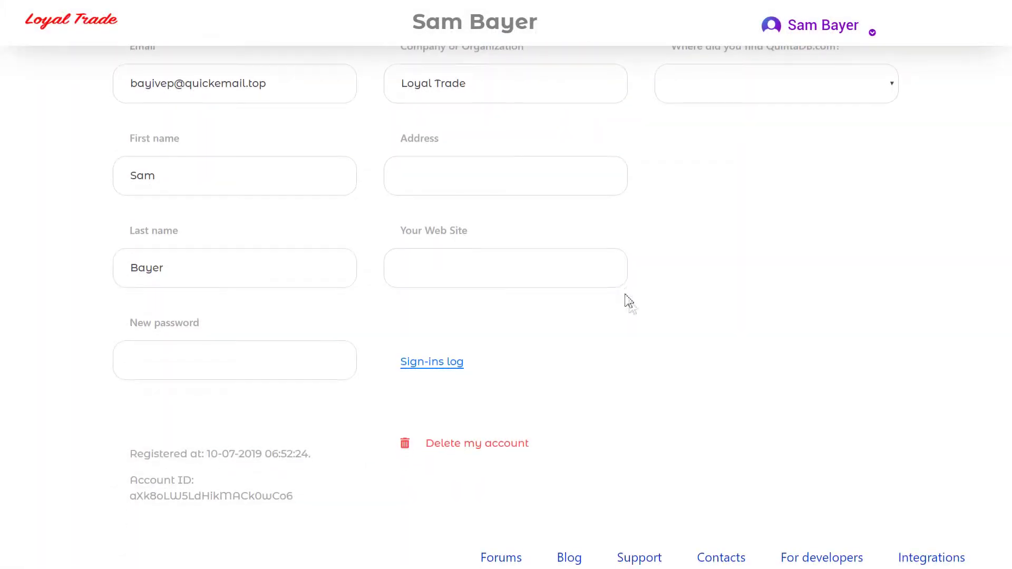
{"action": "scroll", "coordinate": [644, 337], "scroll_direction": "up", "scroll_amount": 5}
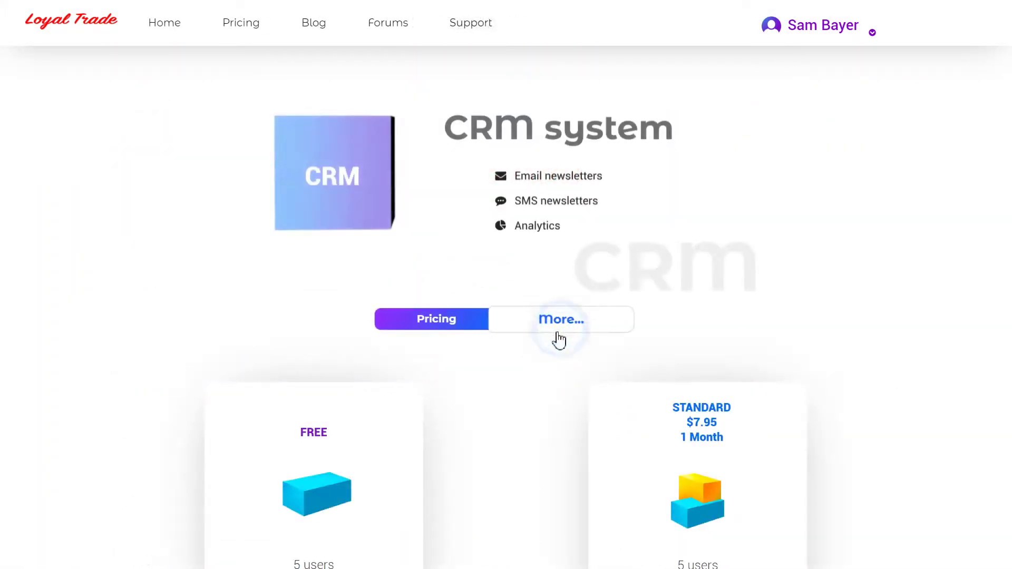
{"action": "left_click", "coordinate": [557, 320]}
- Go to the Projects page through the Sam Bayer account menu
{"action": "scroll", "coordinate": [452, 354], "scroll_direction": "down", "scroll_amount": 6}
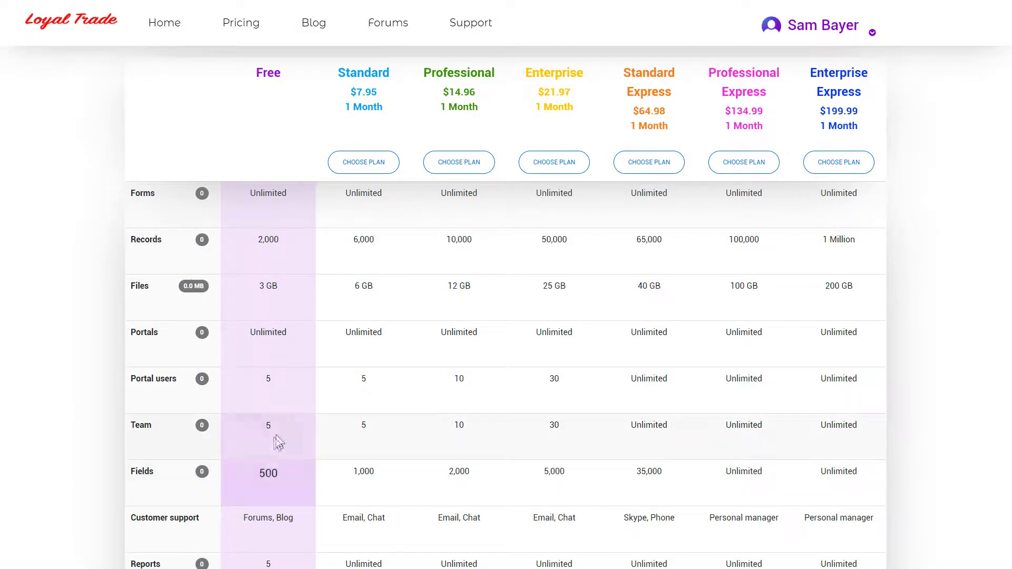
{"action": "scroll", "coordinate": [282, 427], "scroll_direction": "up", "scroll_amount": 6}
{"action": "left_click", "coordinate": [819, 24]}
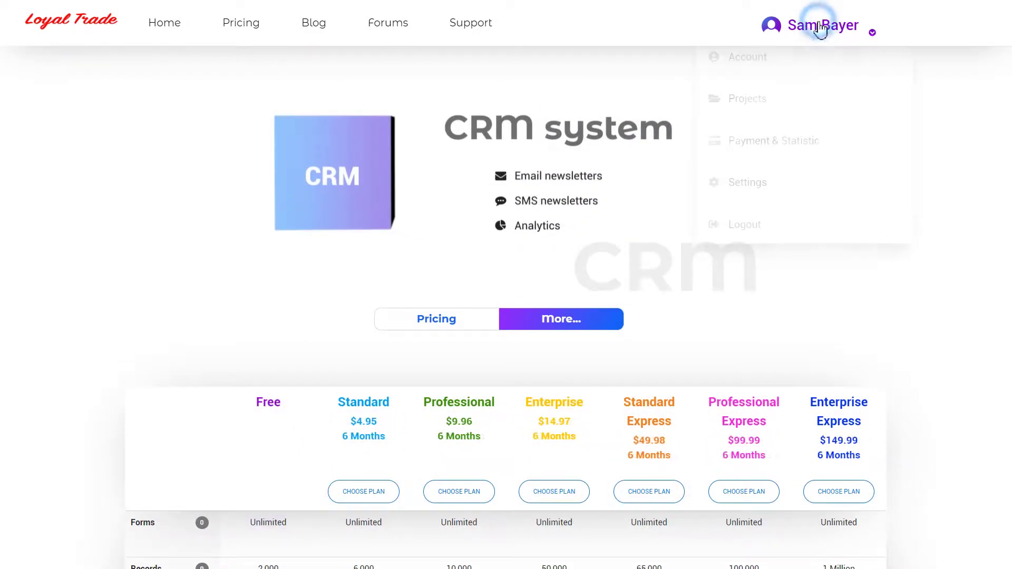
{"action": "left_click", "coordinate": [747, 99]}
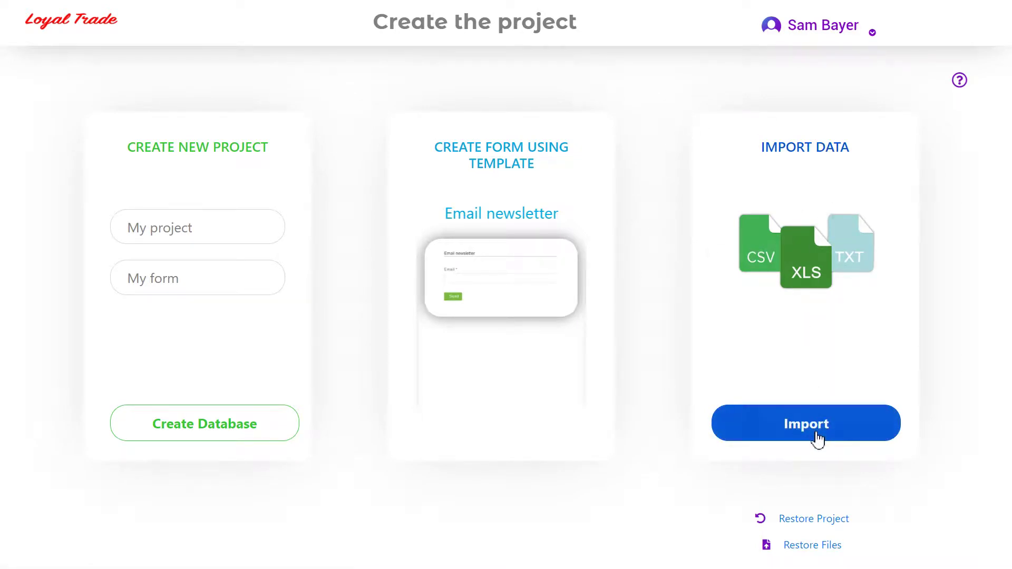
- Upload Customers.xls under Import Data so its sheets are parsed
{"action": "left_click", "coordinate": [817, 441]}
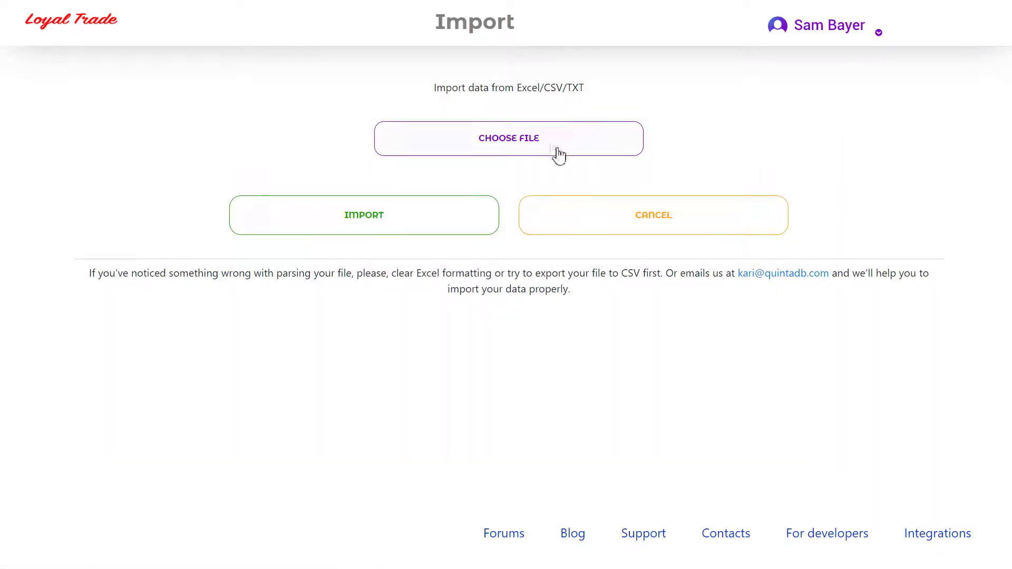
{"action": "left_click", "coordinate": [548, 142]}
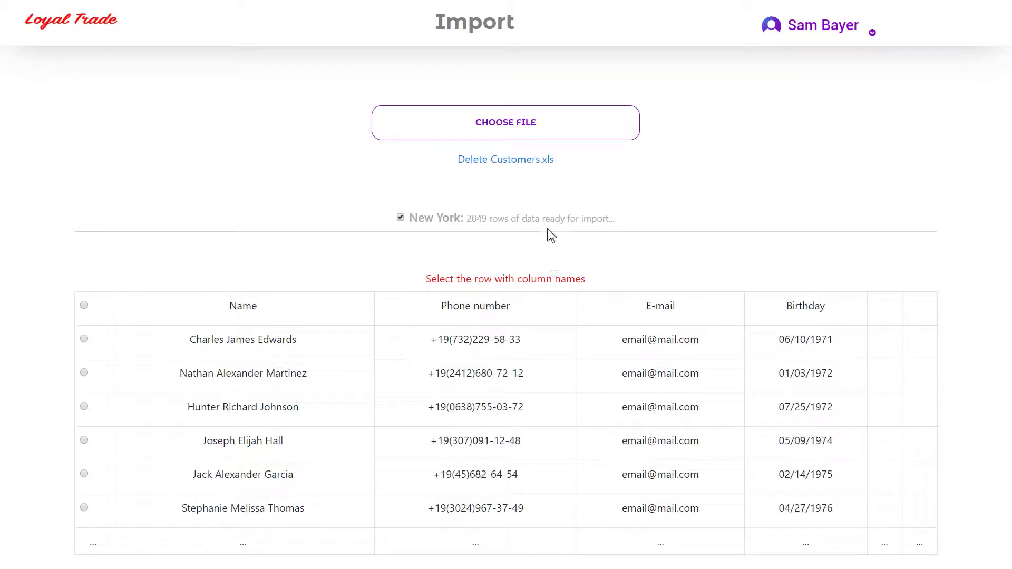
- Exclude the Austin and Houston sheets from the import
{"action": "scroll", "coordinate": [550, 235], "scroll_direction": "down", "scroll_amount": 12}
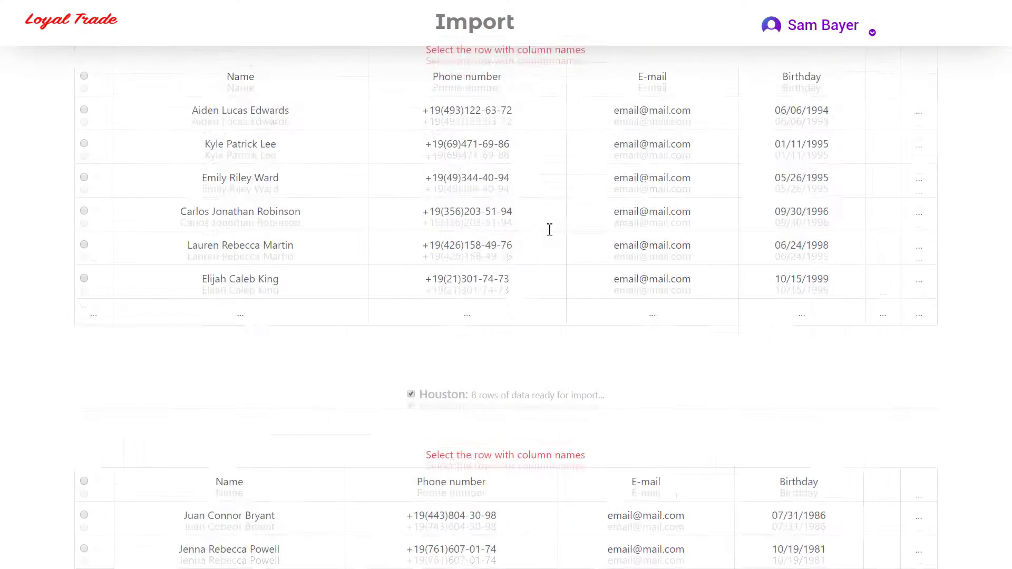
{"action": "scroll", "coordinate": [550, 229], "scroll_direction": "down", "scroll_amount": 9}
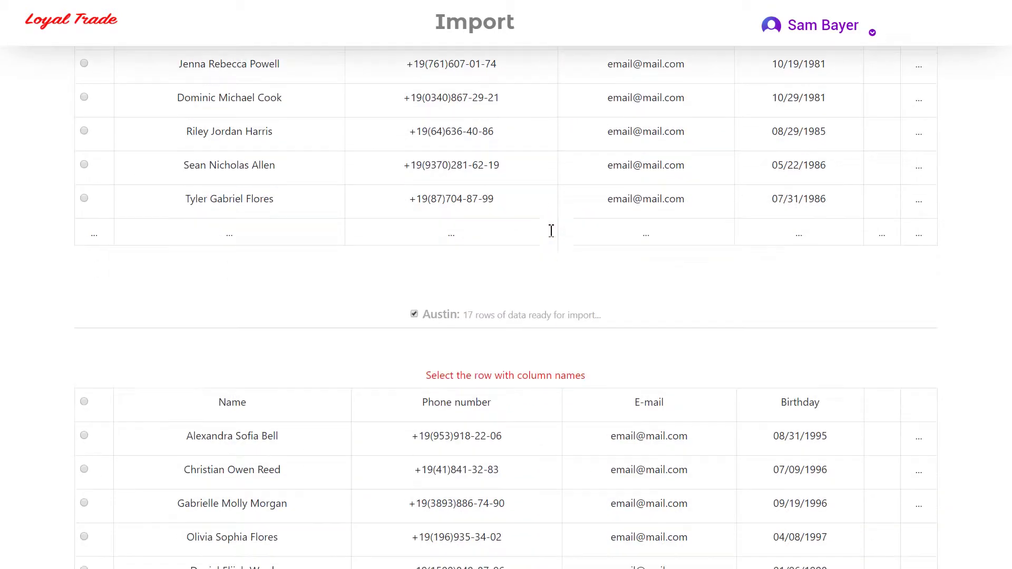
{"action": "scroll", "coordinate": [551, 232], "scroll_direction": "down", "scroll_amount": 3}
{"action": "left_click", "coordinate": [413, 183]}
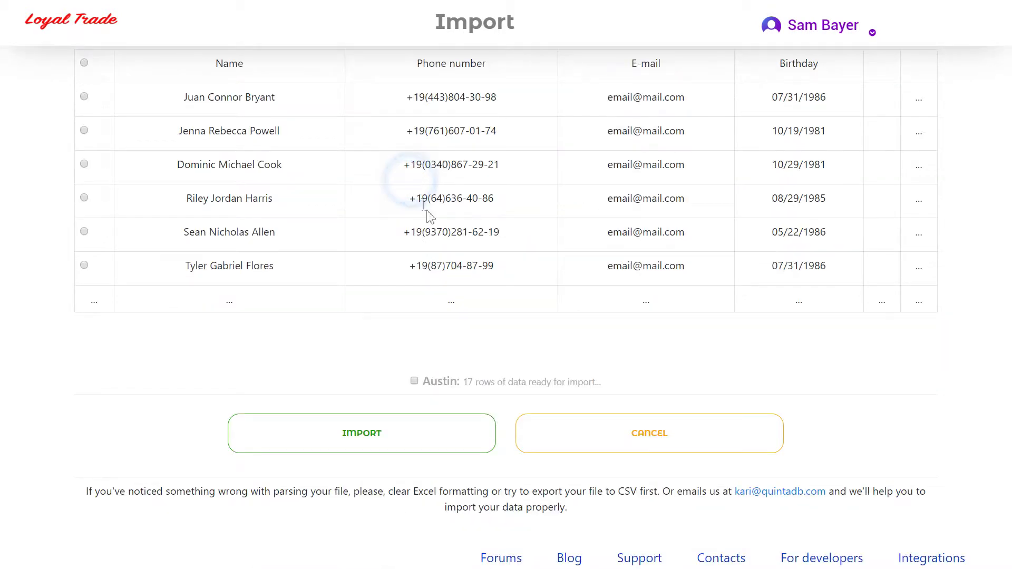
{"action": "scroll", "coordinate": [443, 264], "scroll_direction": "up", "scroll_amount": 6}
{"action": "left_click", "coordinate": [410, 304]}
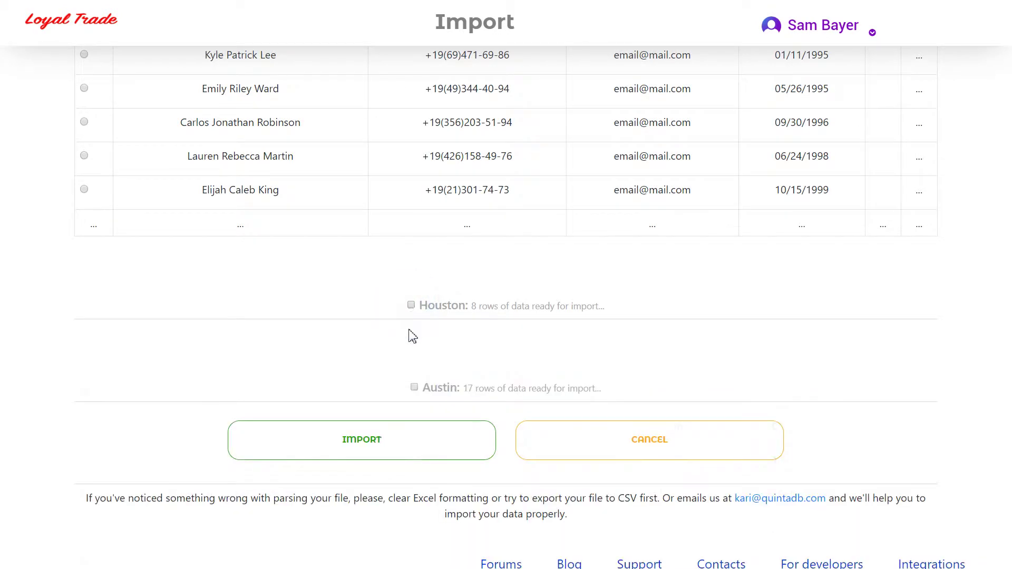
{"action": "scroll", "coordinate": [409, 334], "scroll_direction": "up", "scroll_amount": 9}
- Use the first row as column names for Chicago and New York, then import them
{"action": "left_click", "coordinate": [84, 448]}
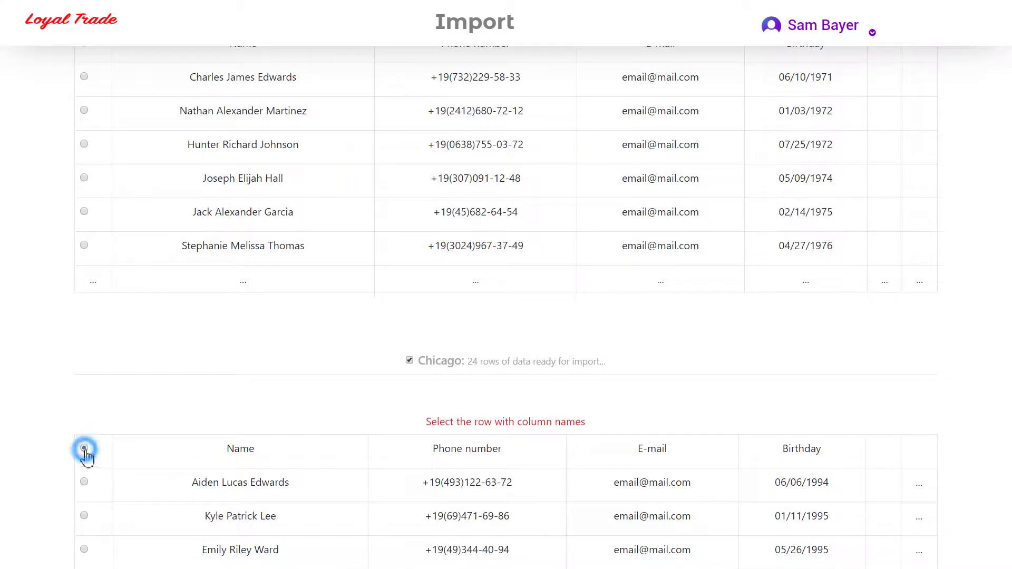
{"action": "scroll", "coordinate": [210, 415], "scroll_direction": "up", "scroll_amount": 5}
{"action": "left_click", "coordinate": [84, 305]}
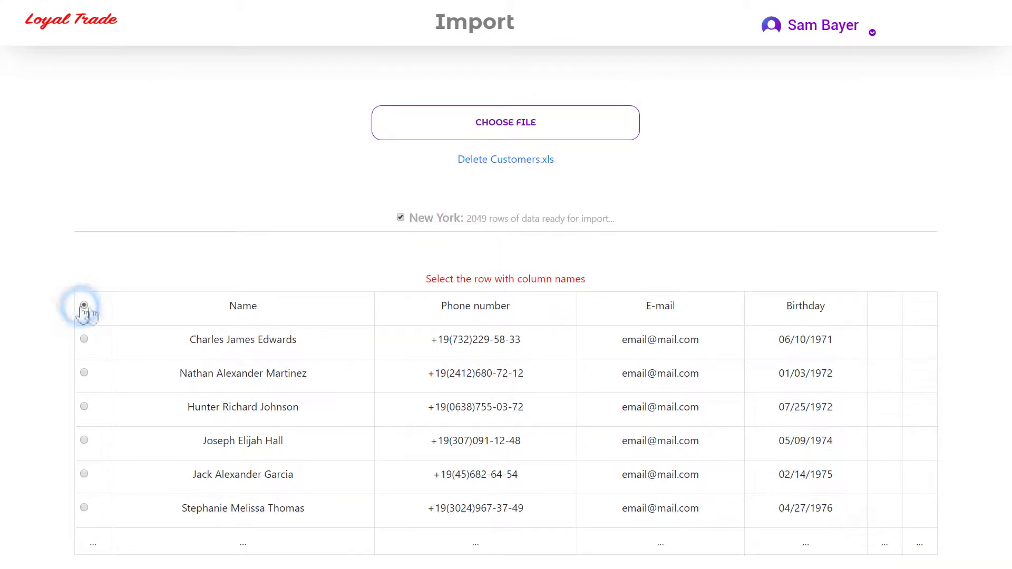
{"action": "scroll", "coordinate": [515, 333], "scroll_direction": "down", "scroll_amount": 5}
{"action": "scroll", "coordinate": [515, 333], "scroll_direction": "down", "scroll_amount": 4}
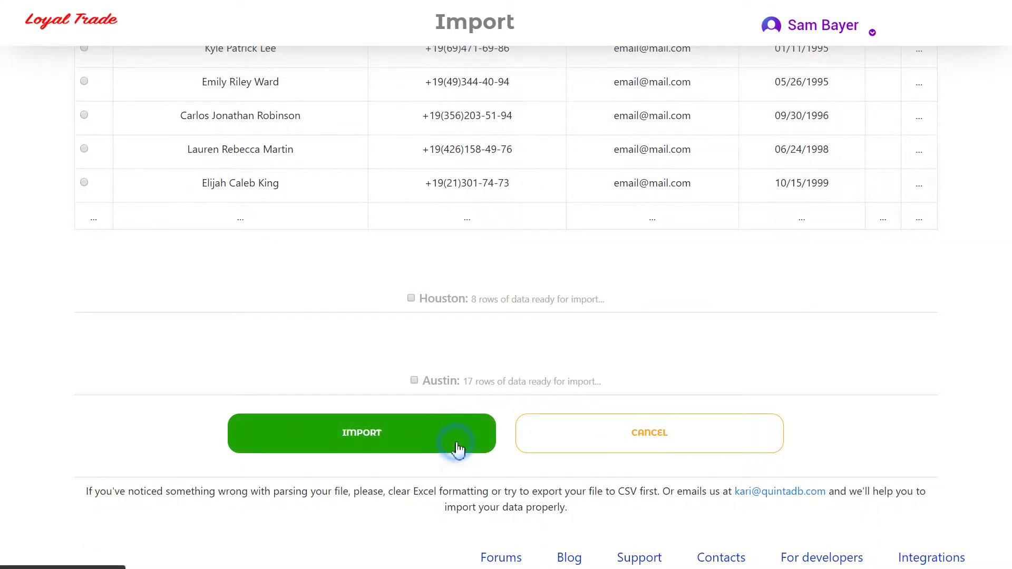
{"action": "left_click", "coordinate": [458, 449]}
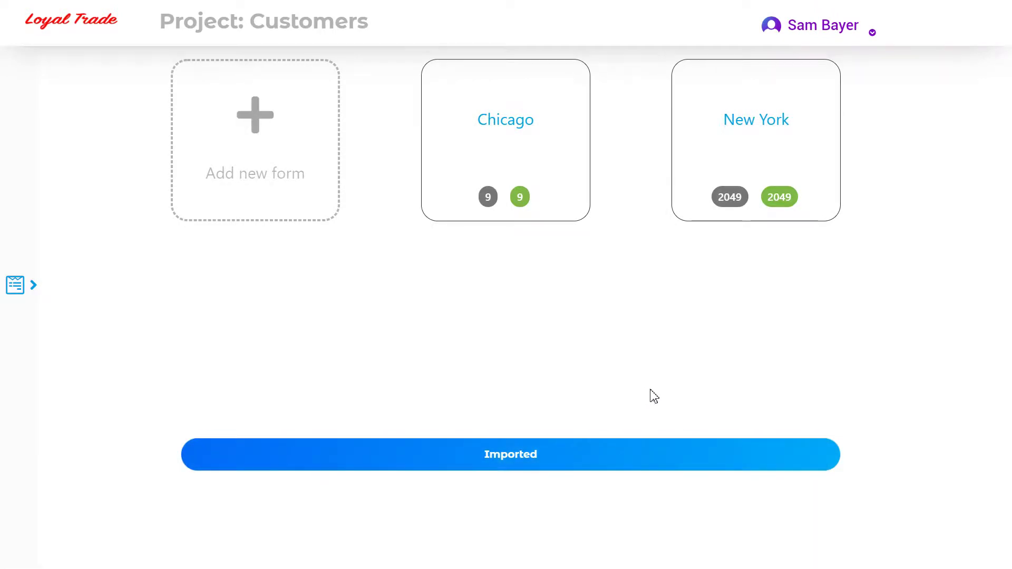
- Rename the New York form to 'New York Customers'
{"action": "mouse_move", "coordinate": [768, 151]}
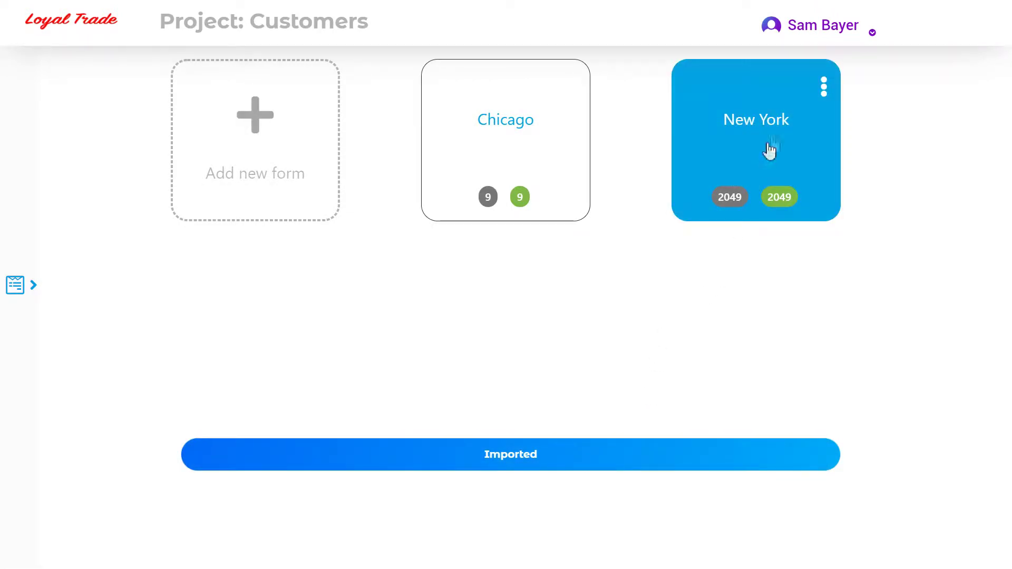
{"action": "left_click", "coordinate": [825, 85]}
{"action": "left_click", "coordinate": [712, 120]}
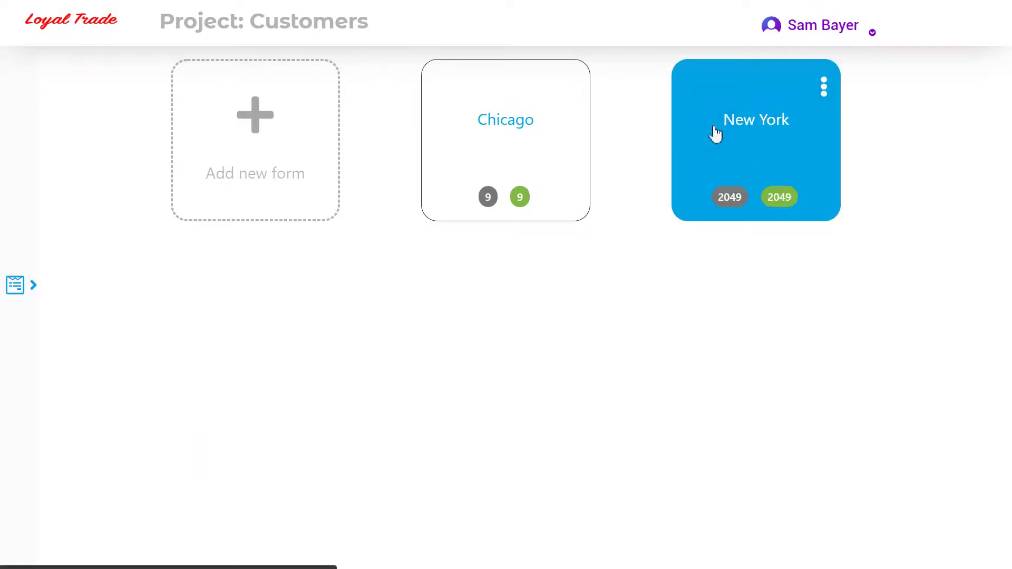
{"action": "type", "text": "Customers"}
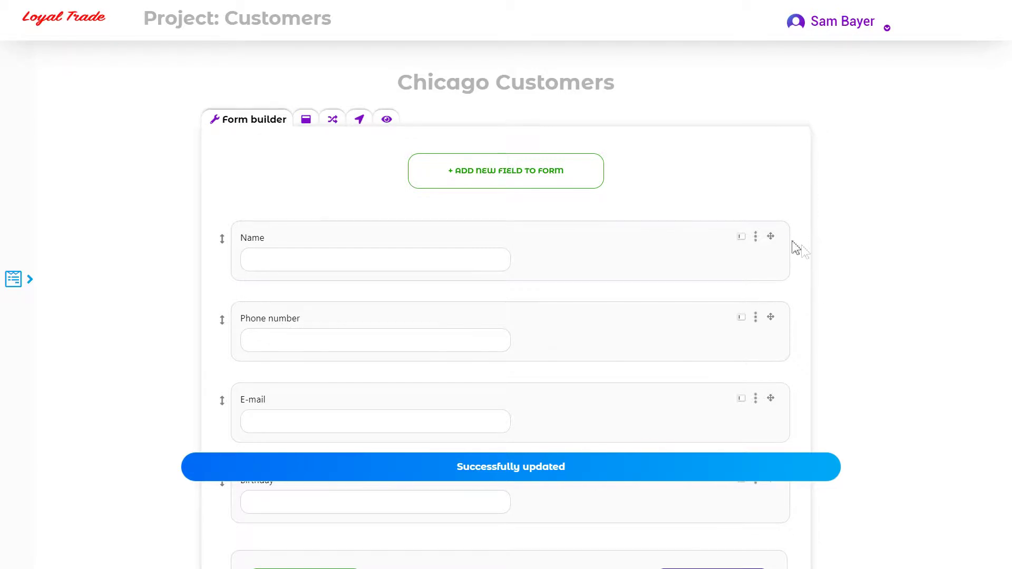
{"action": "scroll", "coordinate": [785, 245], "scroll_direction": "down", "scroll_amount": 2}
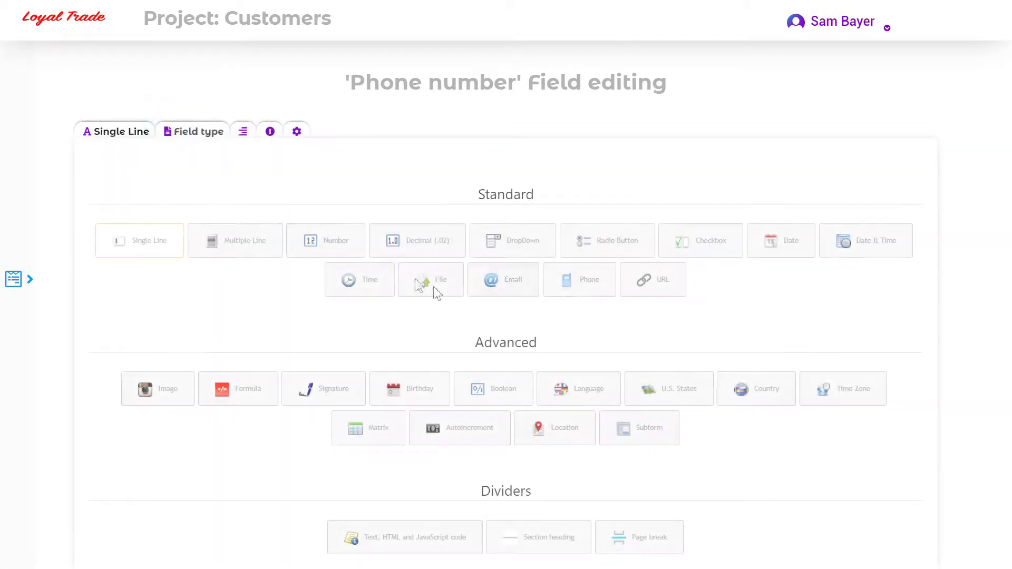
- Change the Phone number field's type to Phone and save it
{"action": "left_click", "coordinate": [580, 291]}
{"action": "scroll", "coordinate": [580, 295], "scroll_direction": "down", "scroll_amount": 4}
{"action": "left_click", "coordinate": [443, 508]}
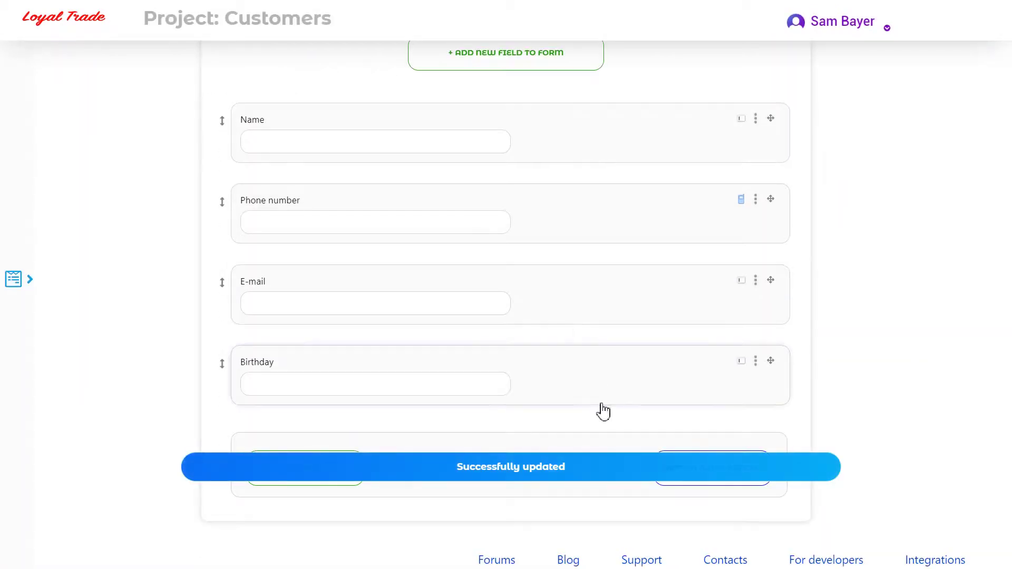
- Change the Birthday field's type to Date and save it
{"action": "left_click", "coordinate": [605, 384]}
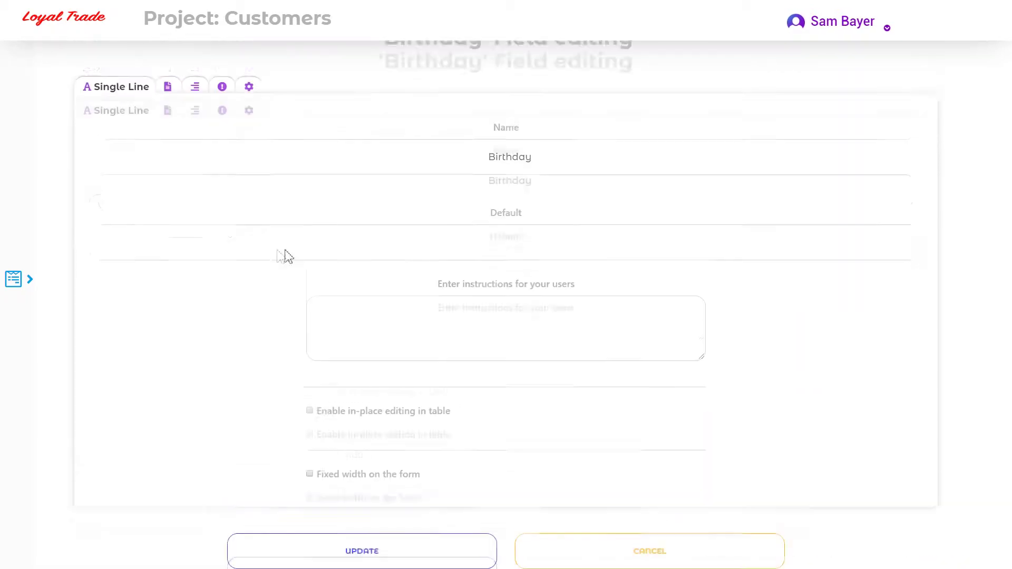
{"action": "left_click", "coordinate": [179, 131]}
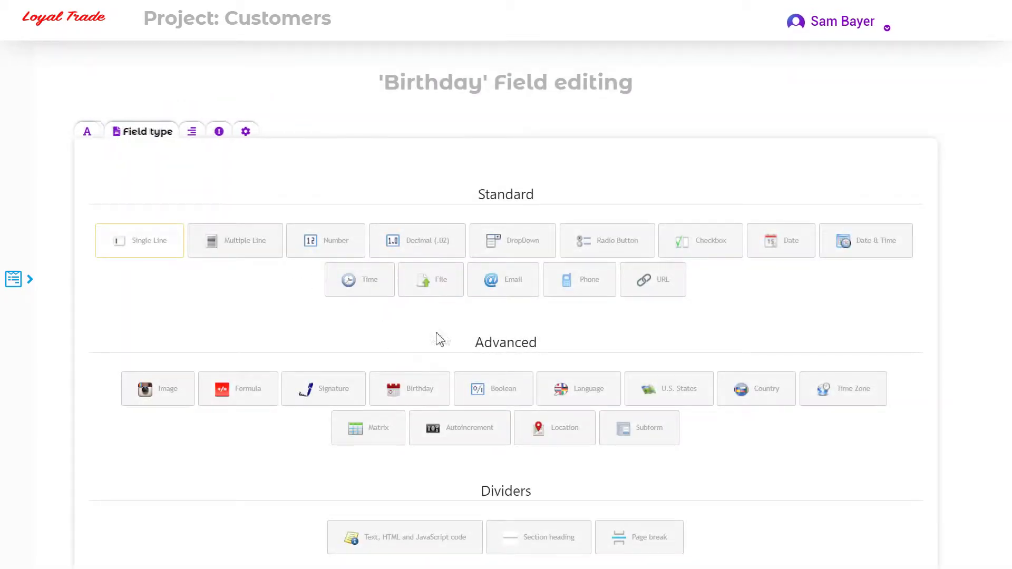
{"action": "left_click", "coordinate": [766, 247]}
{"action": "scroll", "coordinate": [429, 495], "scroll_direction": "down", "scroll_amount": 4}
{"action": "left_click", "coordinate": [432, 501]}
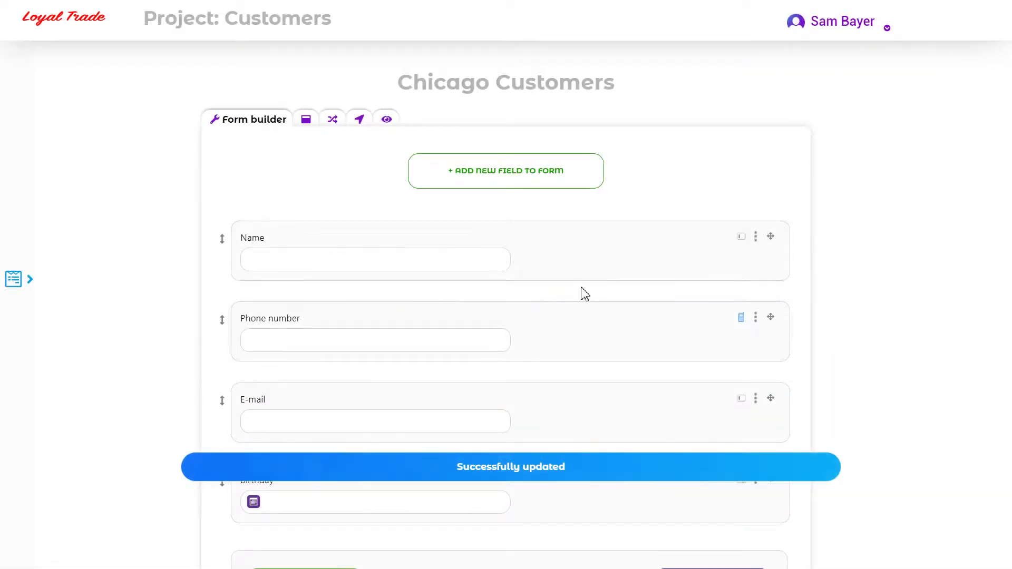
{"action": "left_click", "coordinate": [760, 139]}
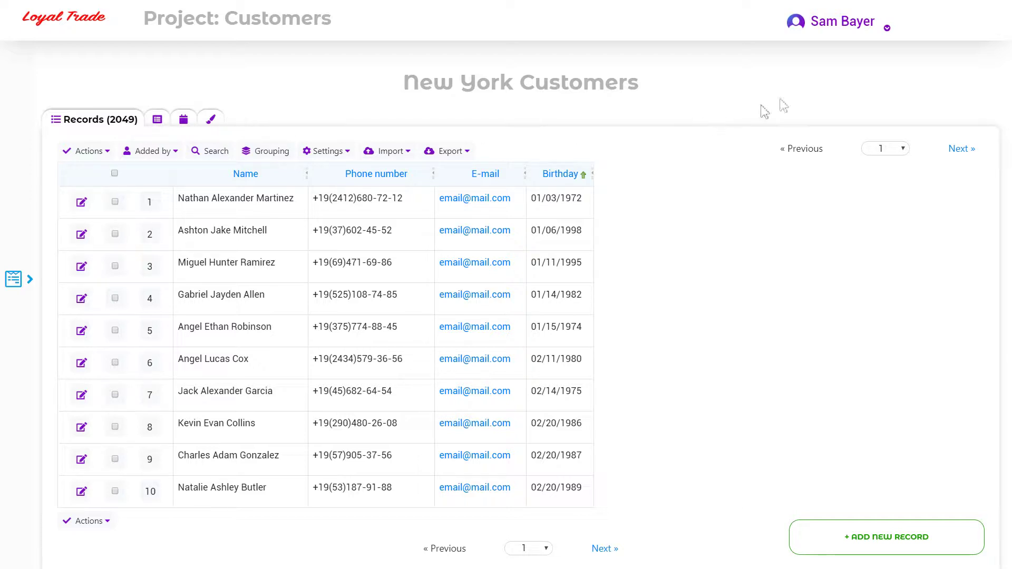
- Open the Payment & Statistic page from the account menu
{"action": "left_click", "coordinate": [849, 30]}
{"action": "left_click", "coordinate": [794, 126]}
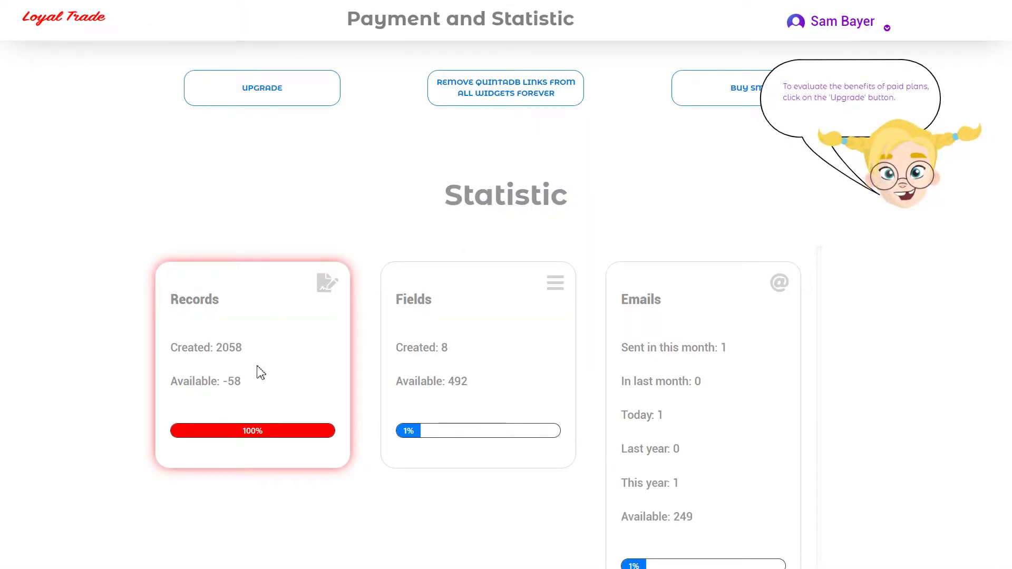
- Check the Records card's -58 available count, then go to the upgrade plan choices
{"action": "double_click", "coordinate": [236, 381]}
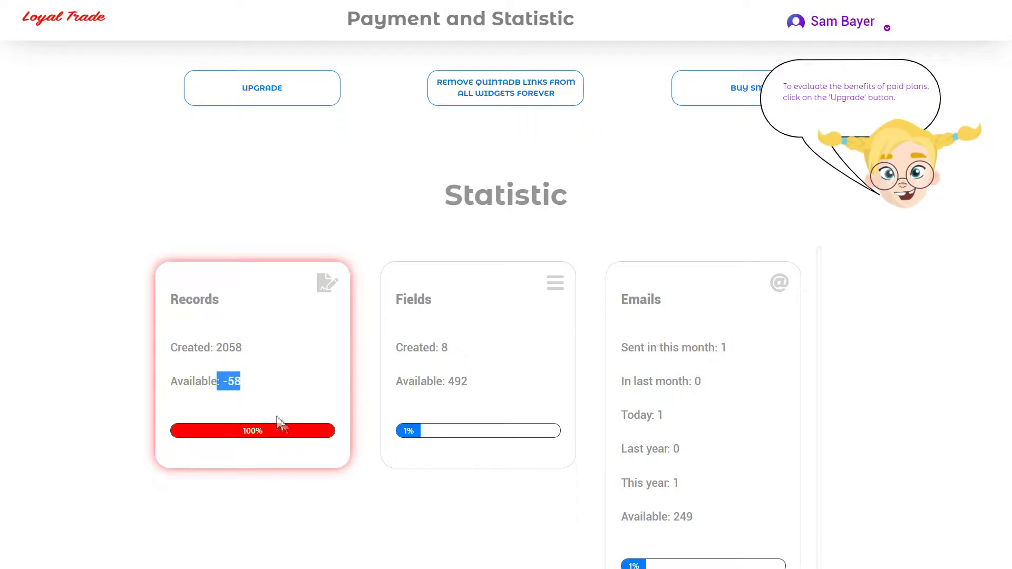
{"action": "left_click", "coordinate": [371, 481]}
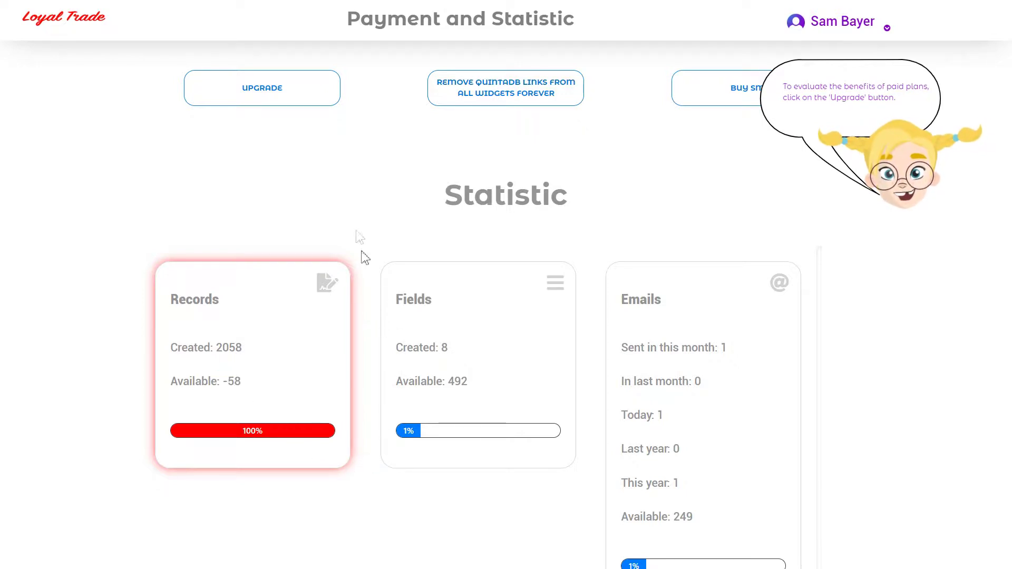
{"action": "left_click", "coordinate": [305, 100]}
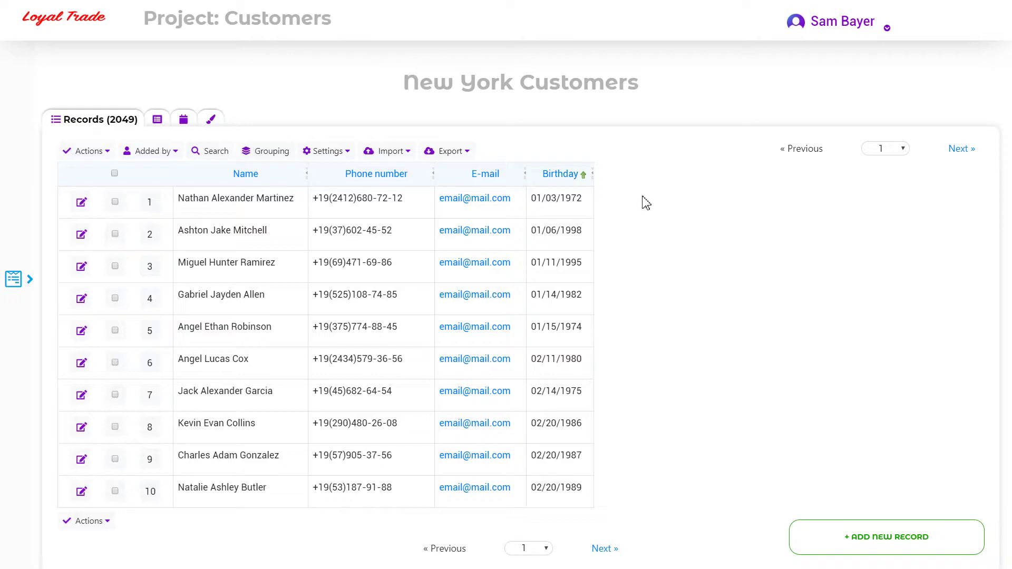
- Find the New York Customers duplicates by Phone number and remove them all
{"action": "left_click", "coordinate": [396, 152]}
{"action": "left_click", "coordinate": [416, 225]}
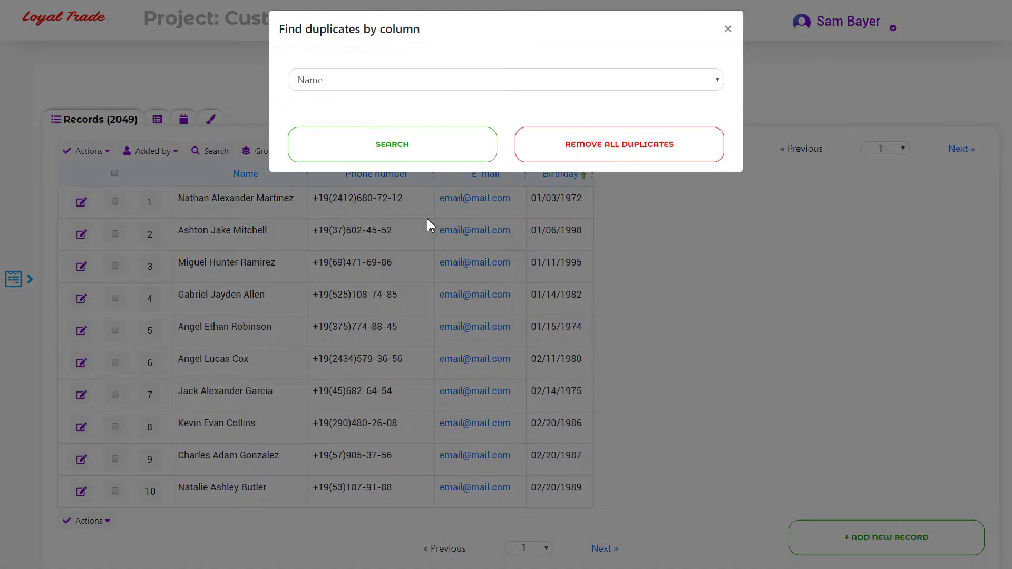
{"action": "left_click", "coordinate": [440, 85]}
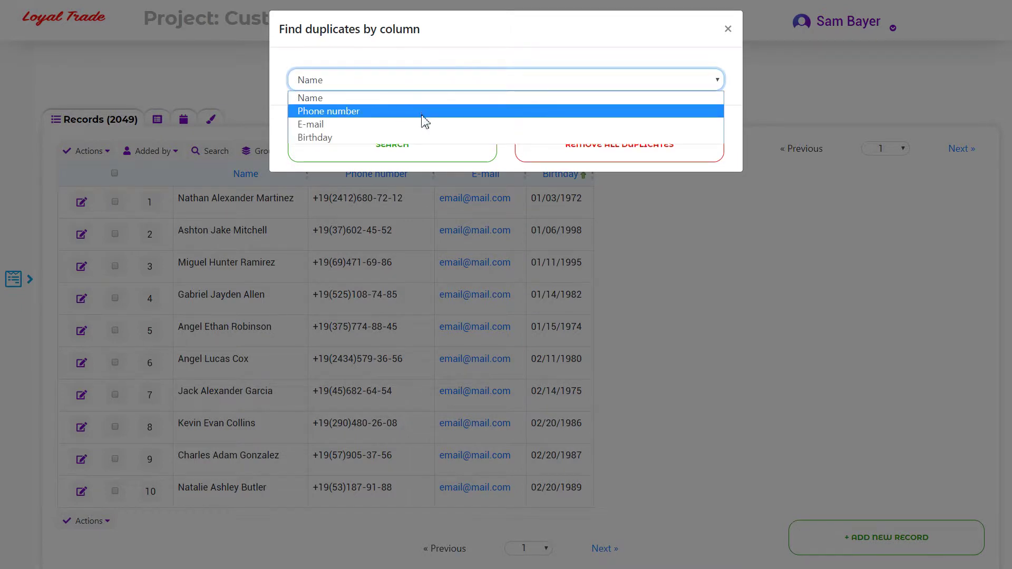
{"action": "left_click", "coordinate": [424, 111]}
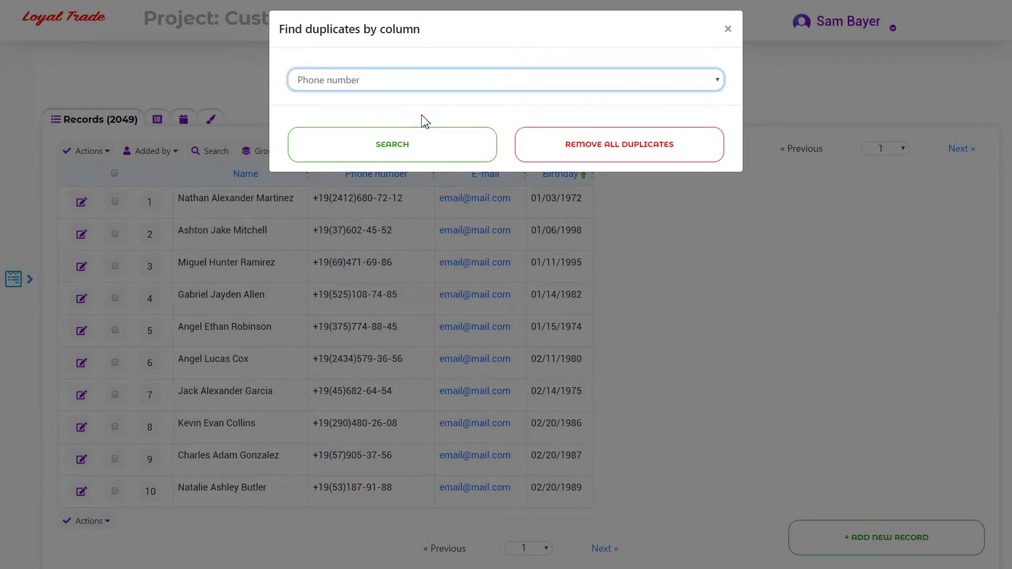
{"action": "left_click", "coordinate": [455, 154]}
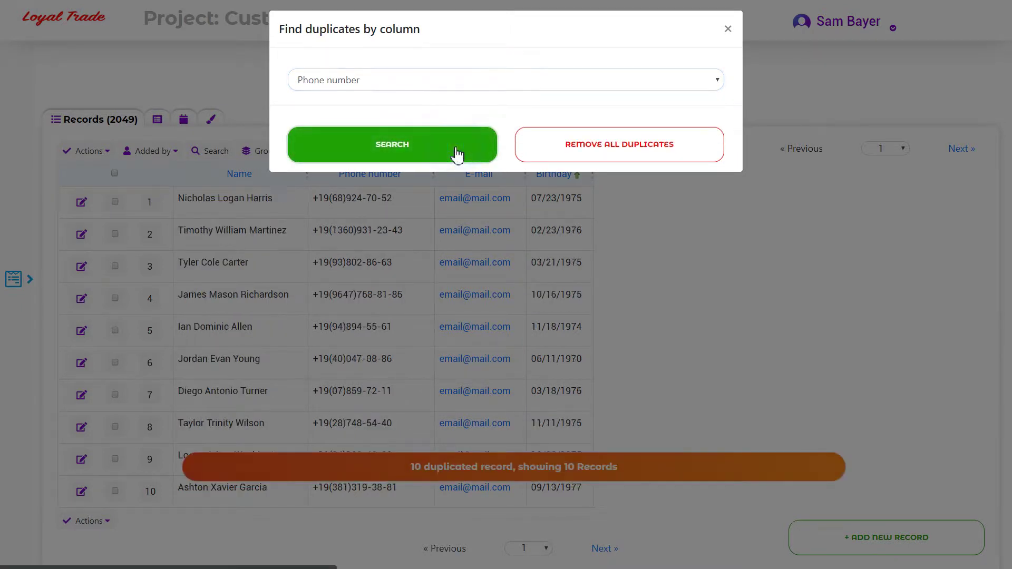
{"action": "left_click", "coordinate": [569, 159]}
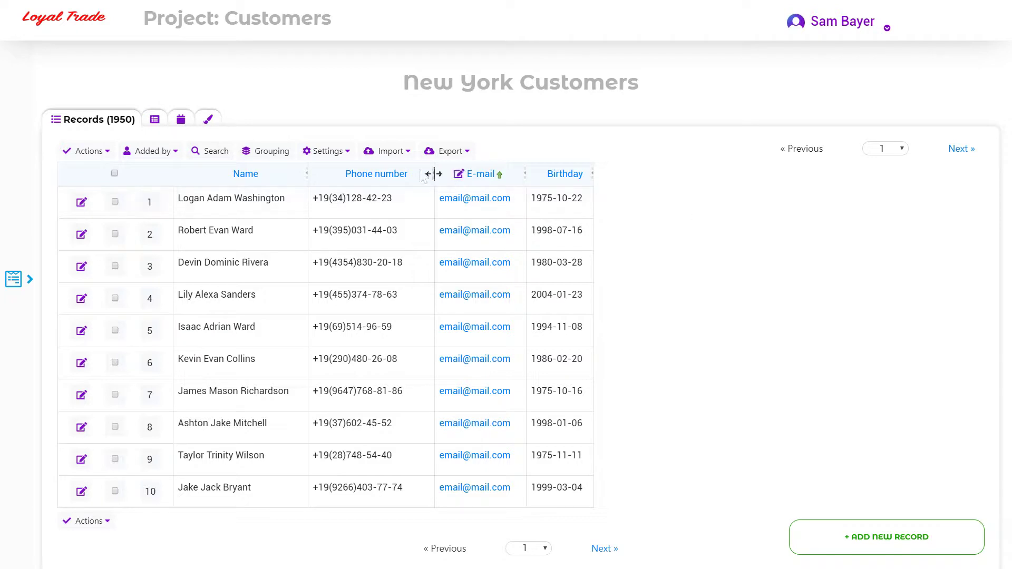
- Import Customers.xls as new New York Customers records, treating the first row as column names
{"action": "left_click", "coordinate": [395, 154]}
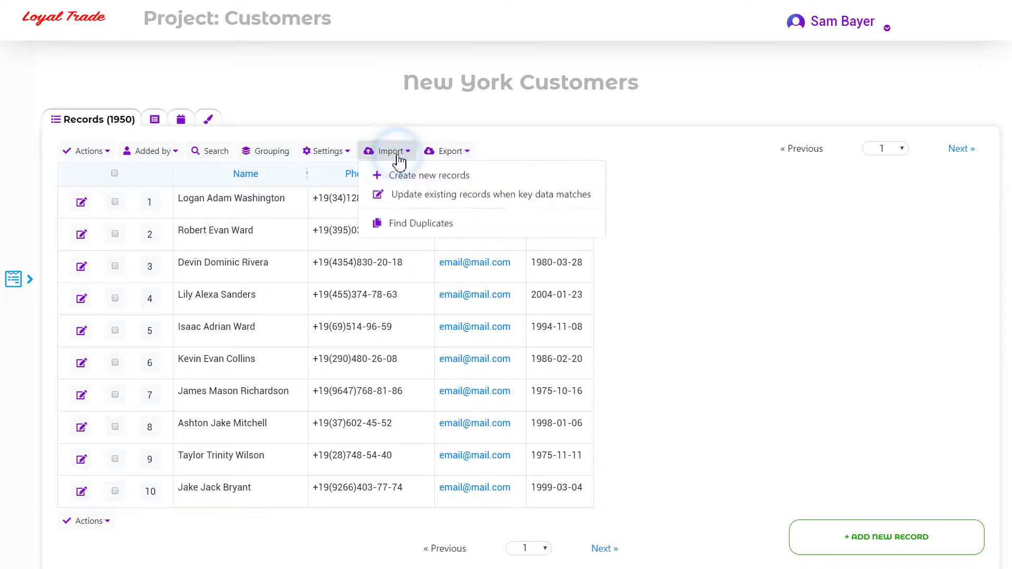
{"action": "left_click", "coordinate": [477, 179]}
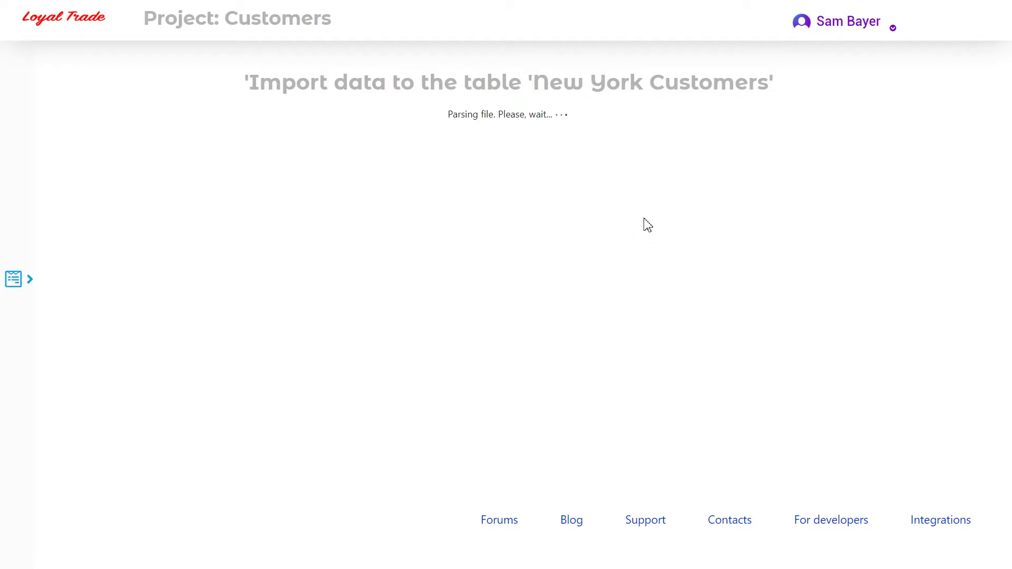
{"action": "scroll", "coordinate": [561, 224], "scroll_direction": "down", "scroll_amount": 1}
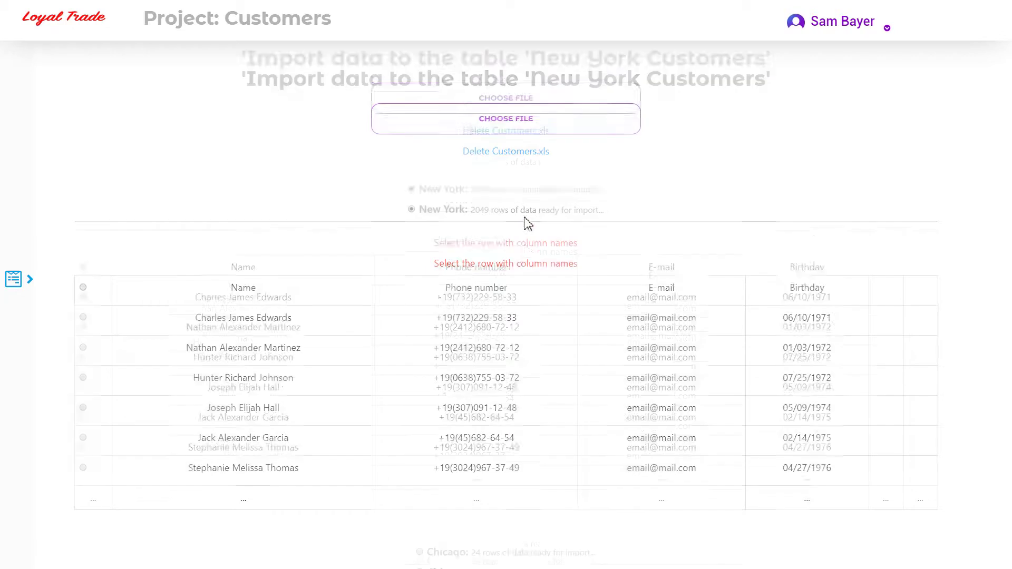
{"action": "left_click", "coordinate": [84, 225]}
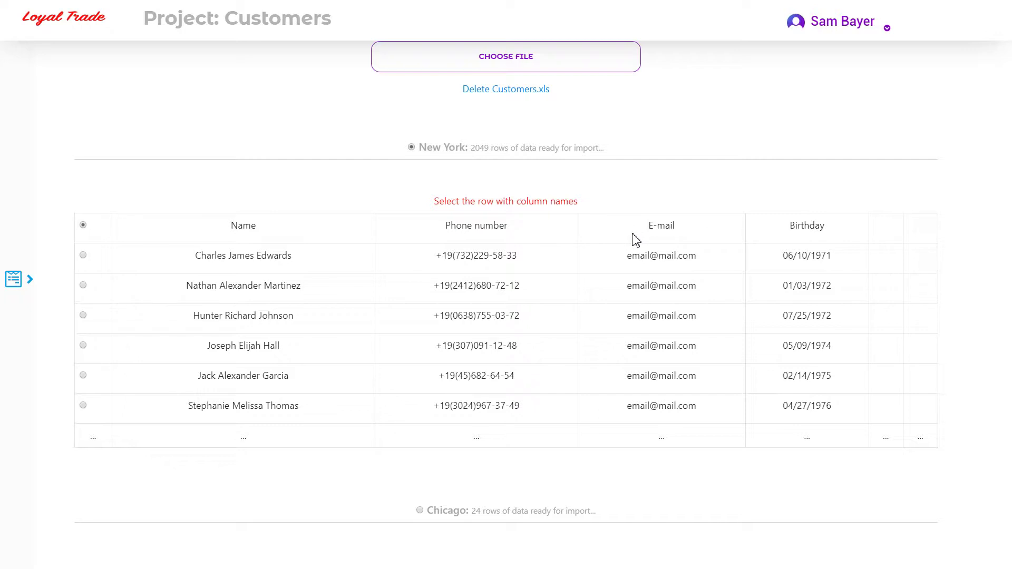
{"action": "scroll", "coordinate": [636, 239], "scroll_direction": "down", "scroll_amount": 5}
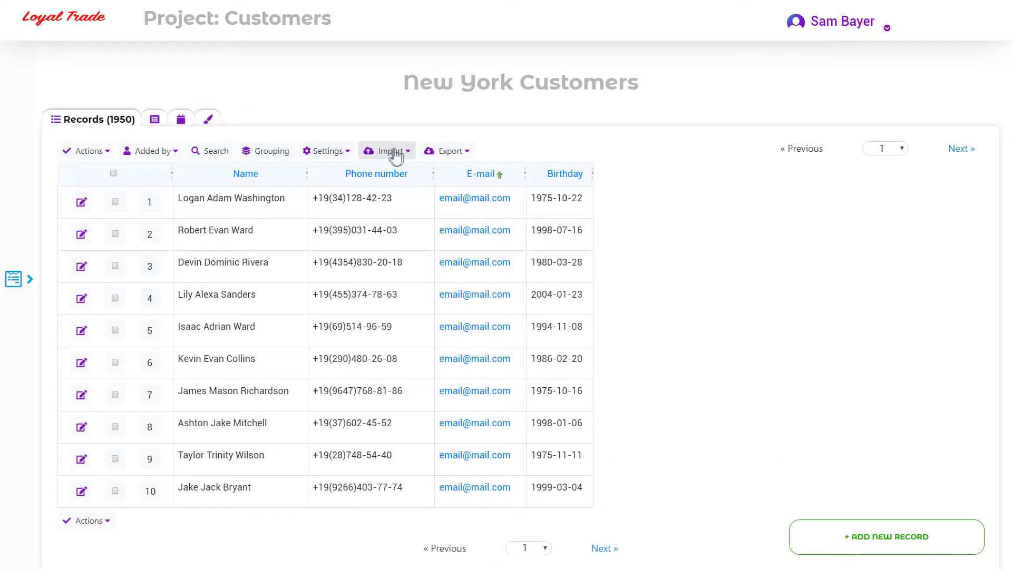
- Update matching New York Customers records from the header-row spreadsheet, keyed on the Name column
{"action": "left_click", "coordinate": [400, 153]}
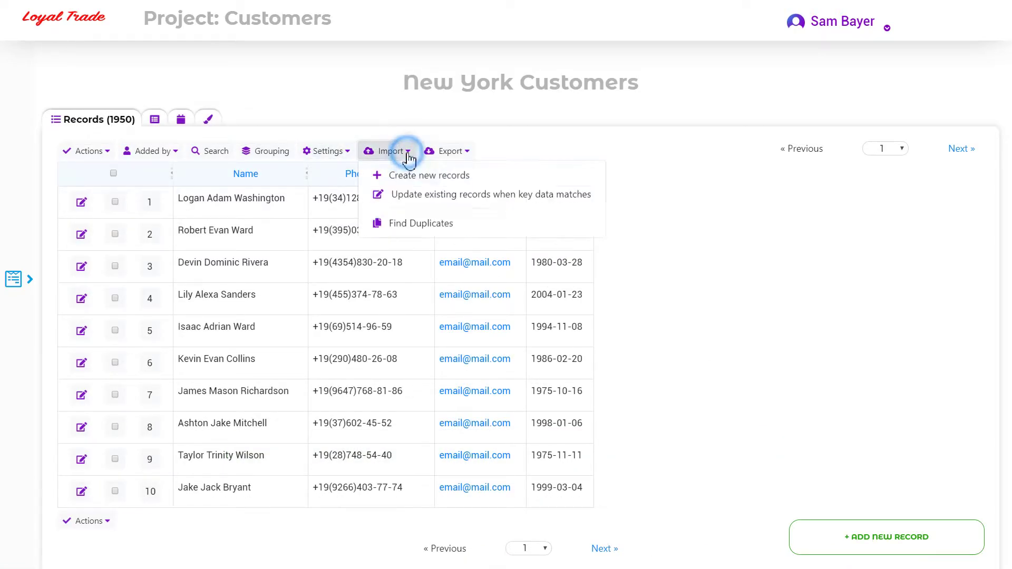
{"action": "left_click", "coordinate": [460, 202]}
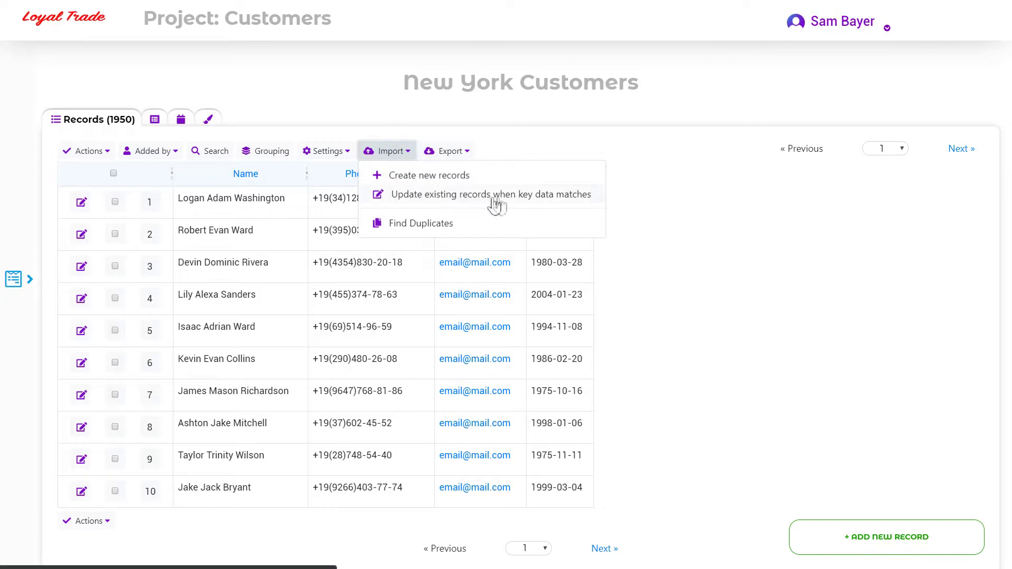
{"action": "left_click", "coordinate": [595, 199]}
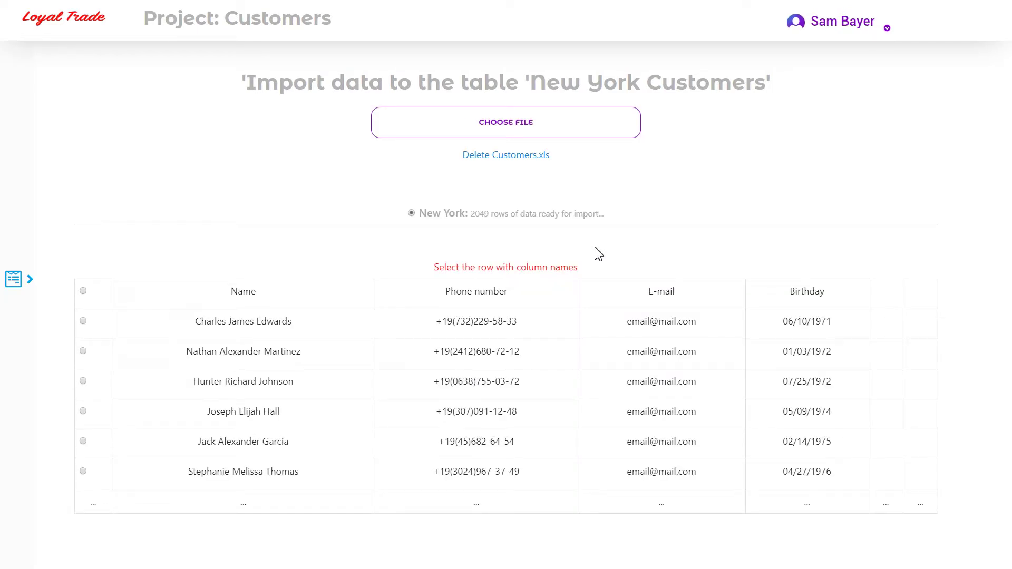
{"action": "left_click", "coordinate": [83, 292]}
{"action": "scroll", "coordinate": [853, 311], "scroll_direction": "down", "scroll_amount": 9}
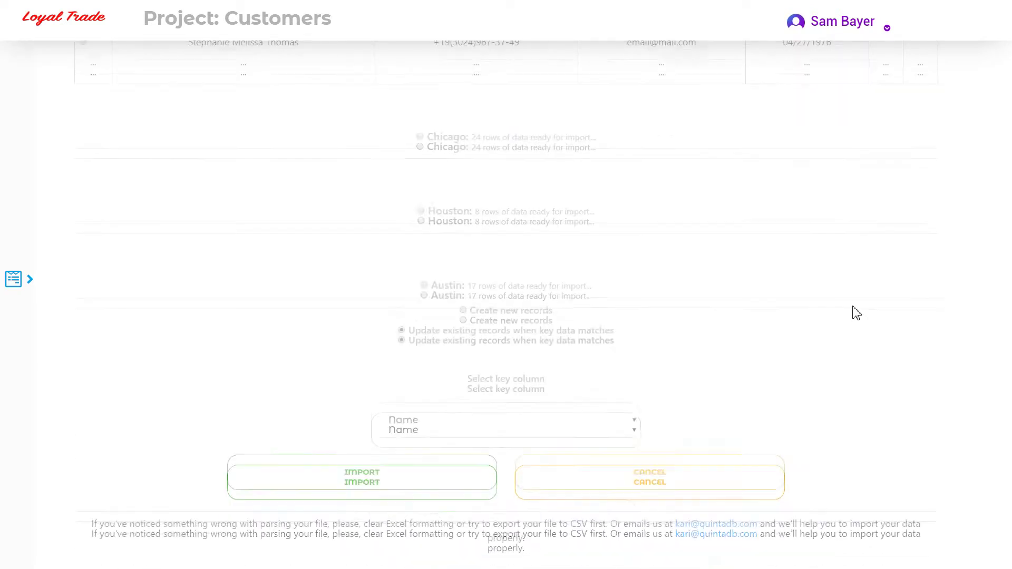
{"action": "left_click", "coordinate": [615, 398]}
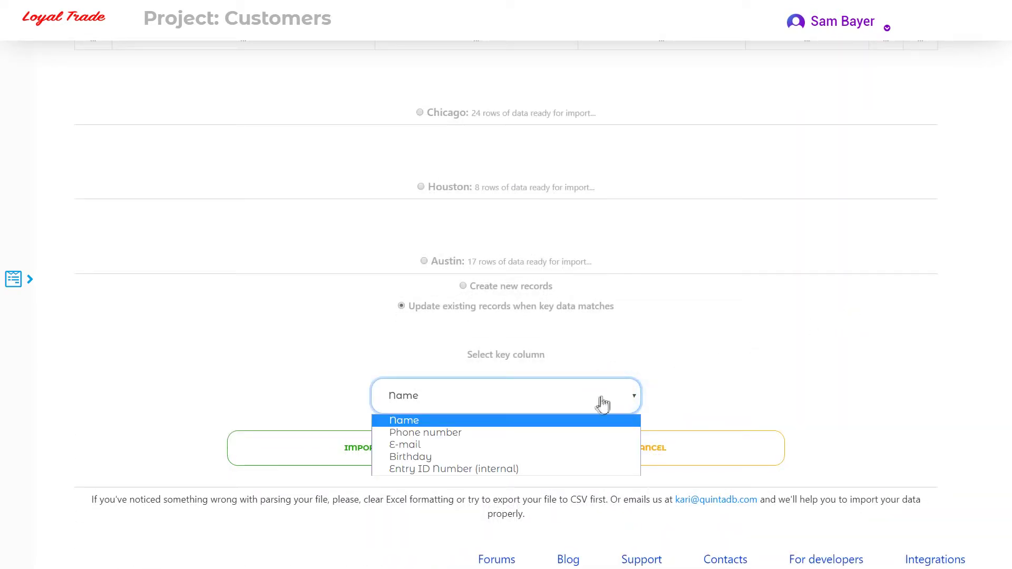
{"action": "left_click", "coordinate": [596, 426]}
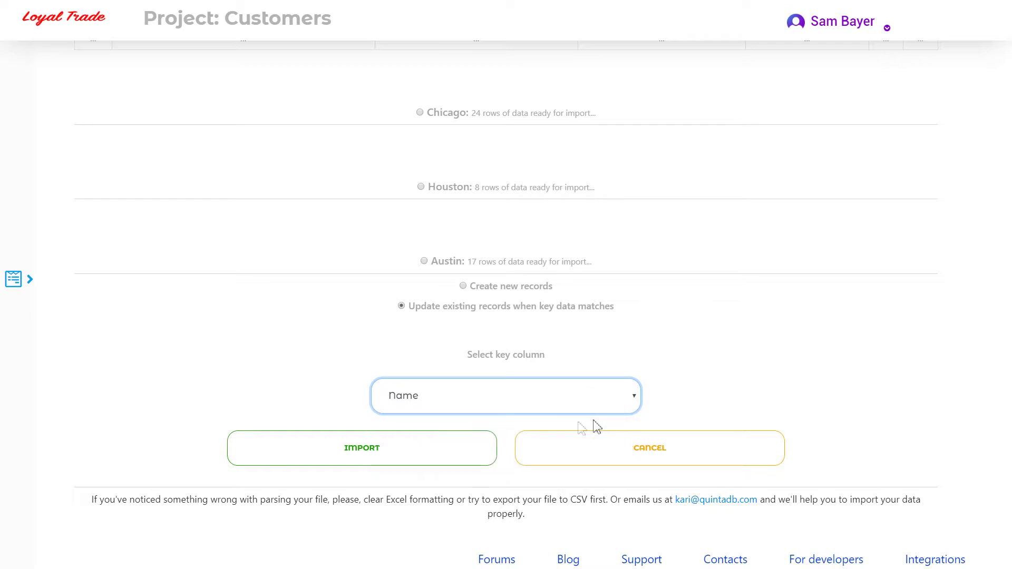
{"action": "left_click", "coordinate": [493, 460]}
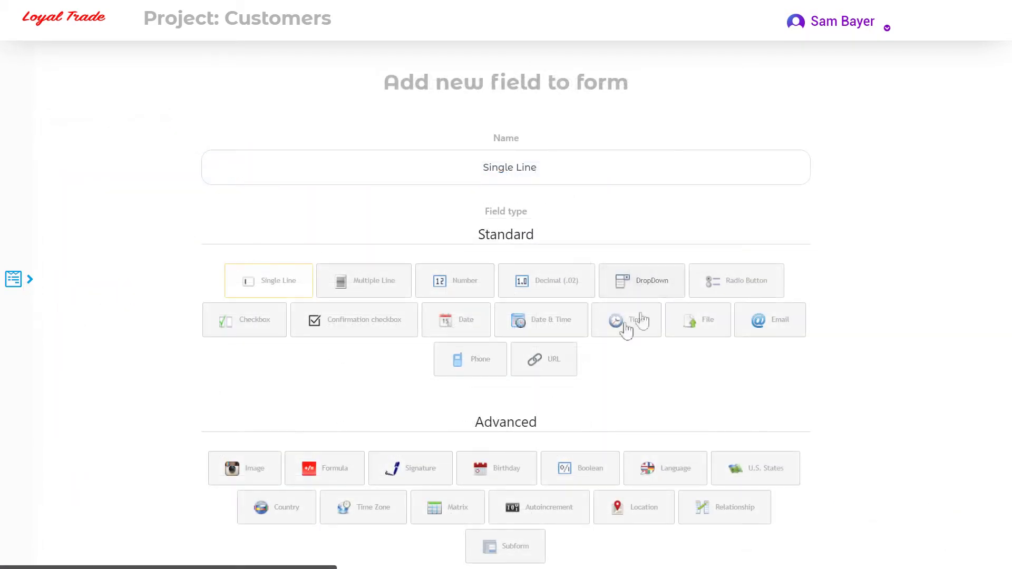
- Upload the three purchase history files into Chicago Customers as new records
{"action": "left_click", "coordinate": [705, 327]}
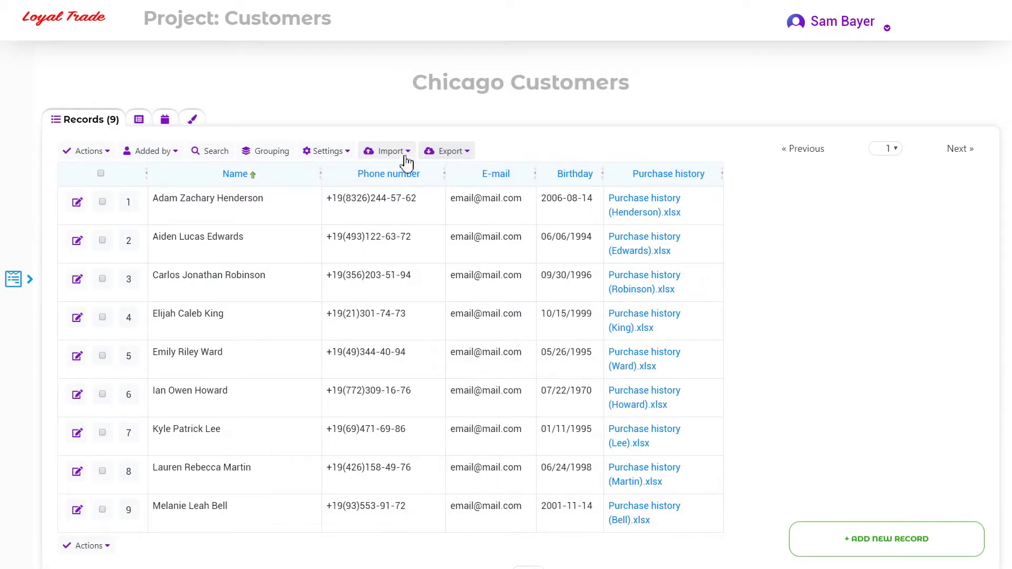
{"action": "left_click", "coordinate": [407, 152]}
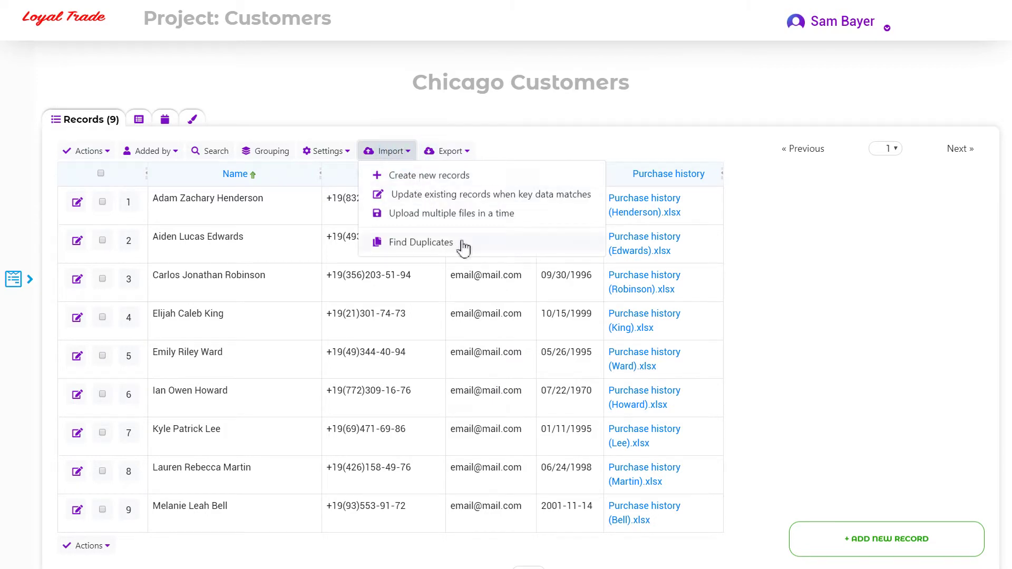
{"action": "left_click", "coordinate": [544, 219]}
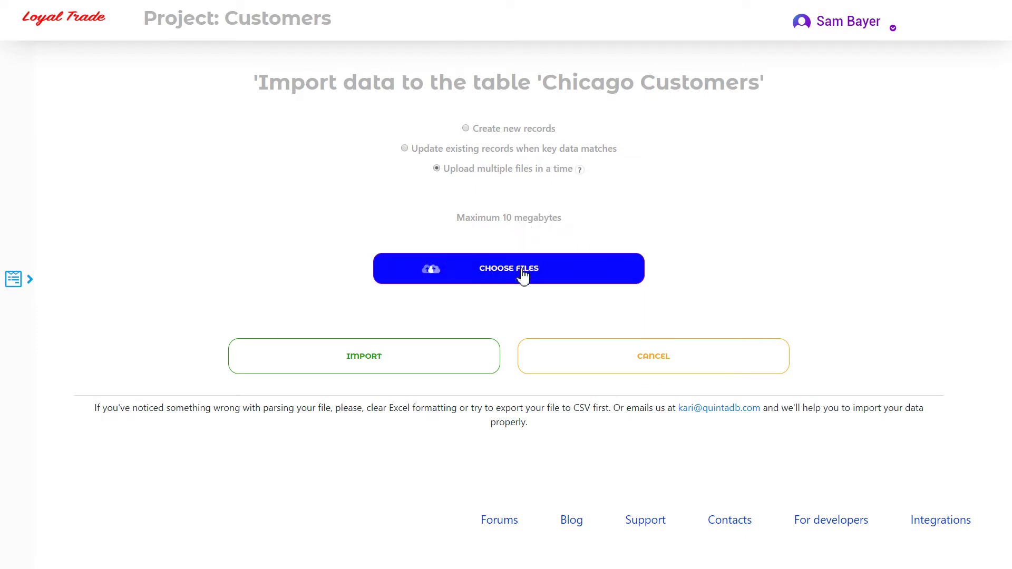
{"action": "left_click", "coordinate": [524, 273]}
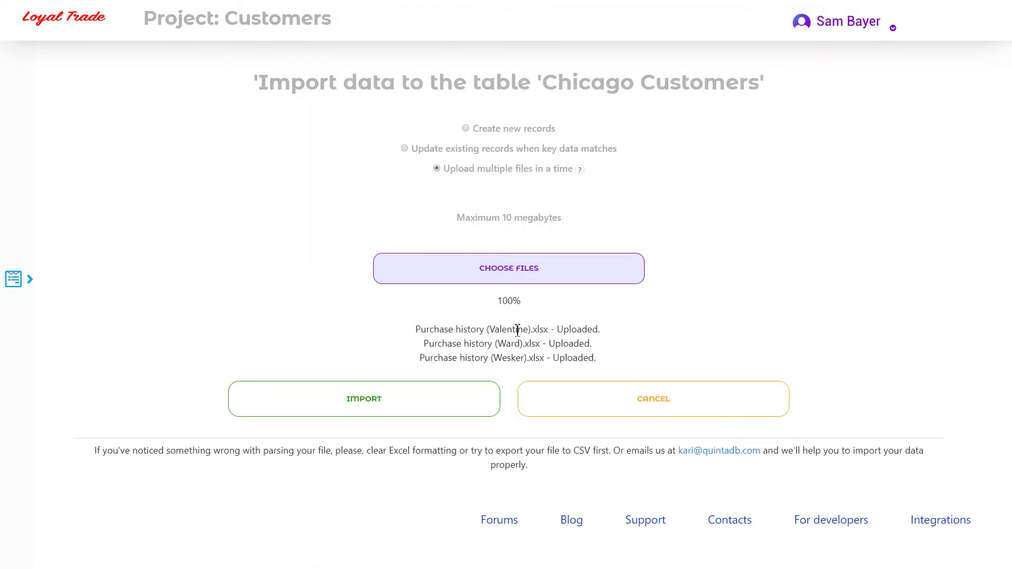
{"action": "left_click", "coordinate": [476, 400]}
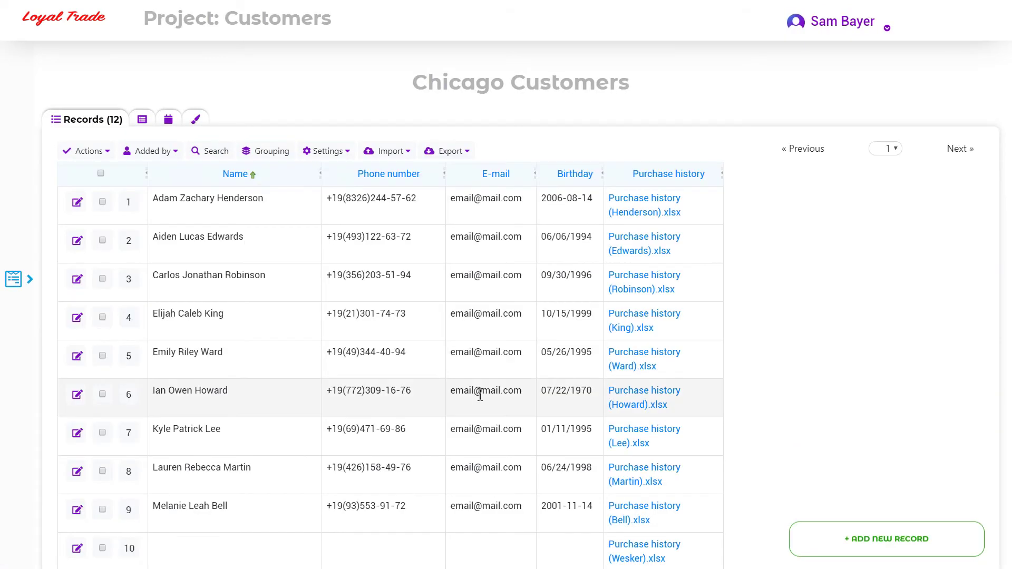
- Edit record 10 and enter the customer's name in its empty Name field
{"action": "scroll", "coordinate": [479, 390], "scroll_direction": "down", "scroll_amount": 4}
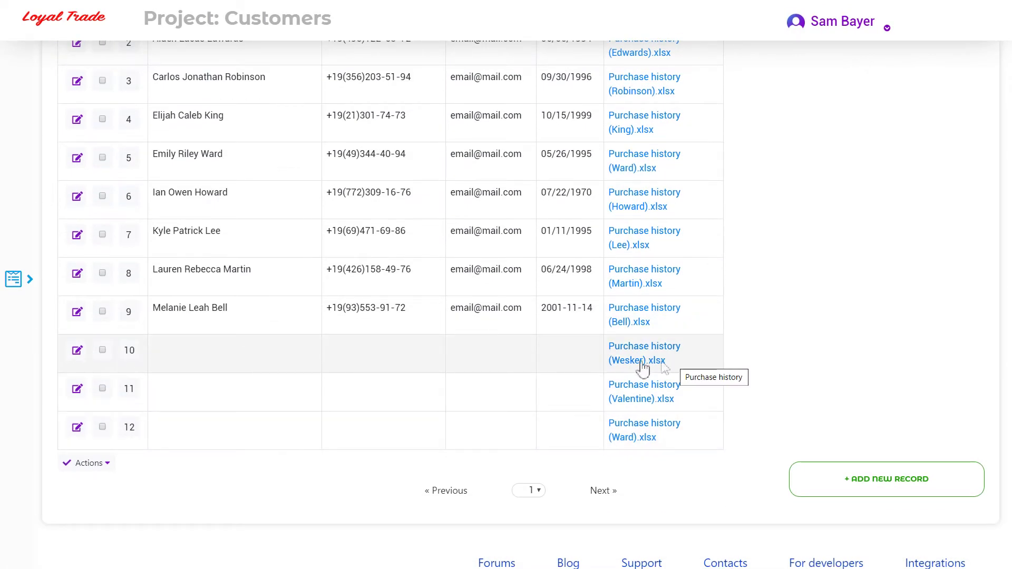
{"action": "left_click", "coordinate": [79, 351]}
{"action": "left_click", "coordinate": [221, 285]}
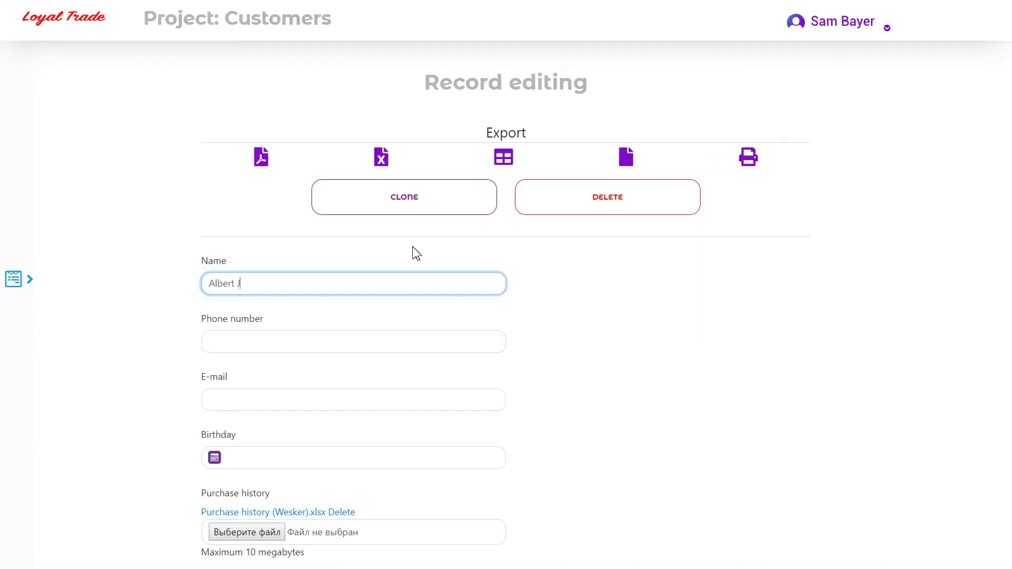
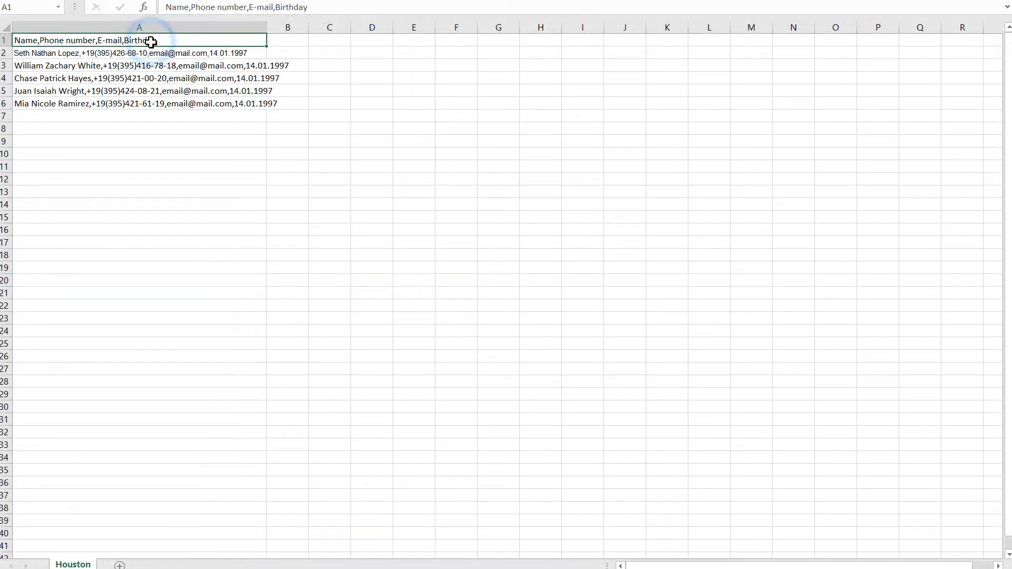
{"action": "left_click", "coordinate": [153, 53]}
{"action": "left_click", "coordinate": [150, 67]}
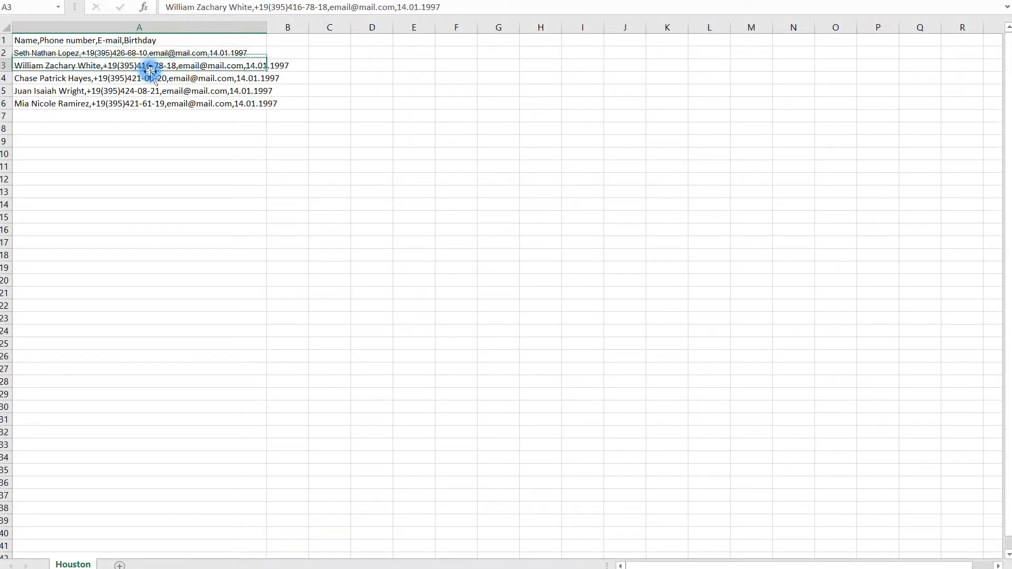
{"action": "left_click", "coordinate": [152, 79]}
{"action": "left_click", "coordinate": [155, 92]}
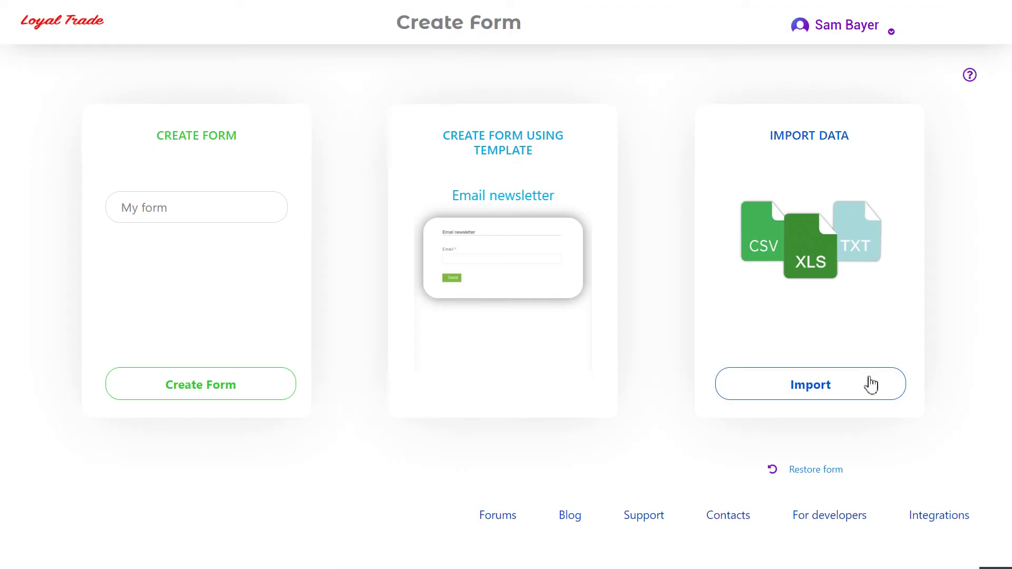
- Create a Customers form from Houston.csv using its first row as column names, then open Export options
{"action": "left_click", "coordinate": [879, 384]}
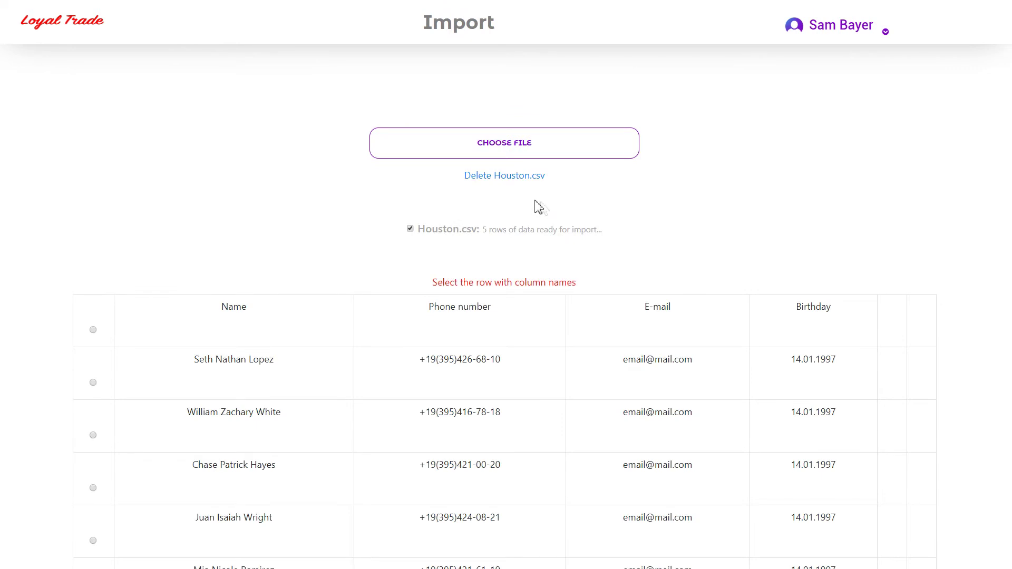
{"action": "scroll", "coordinate": [551, 201], "scroll_direction": "down", "scroll_amount": 3}
{"action": "left_click", "coordinate": [93, 198]}
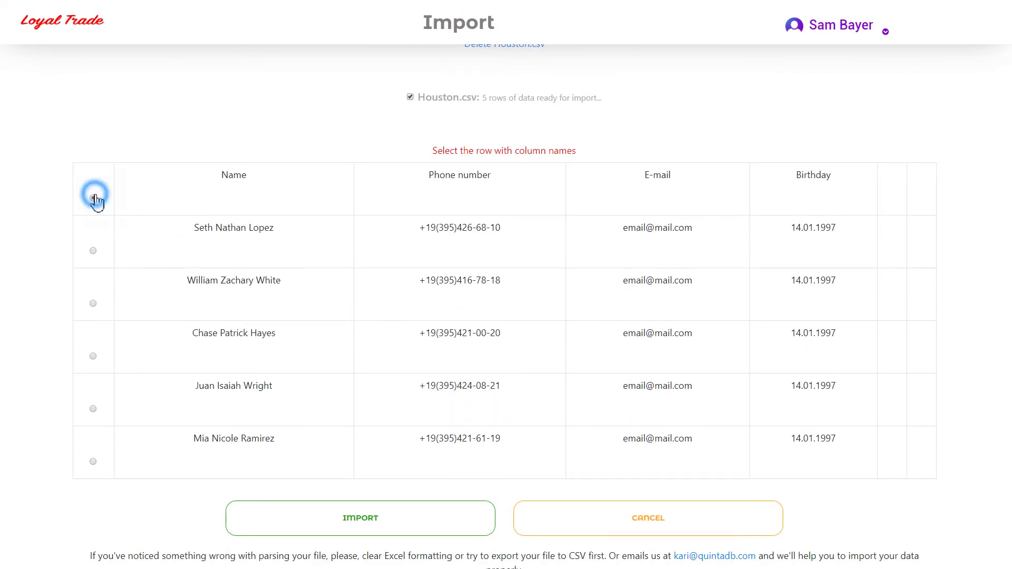
{"action": "scroll", "coordinate": [525, 148], "scroll_direction": "down", "scroll_amount": 2}
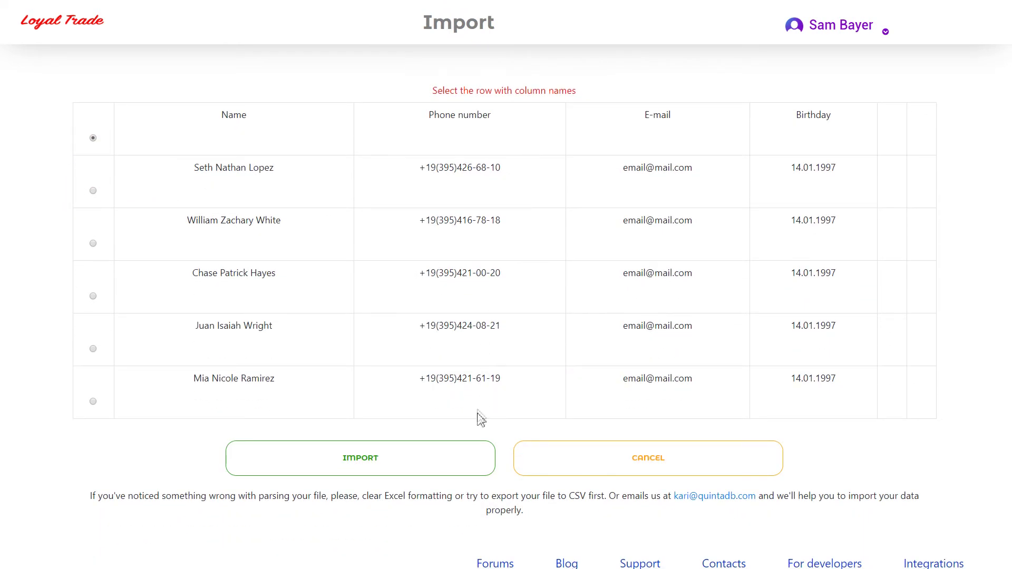
{"action": "left_click", "coordinate": [468, 452]}
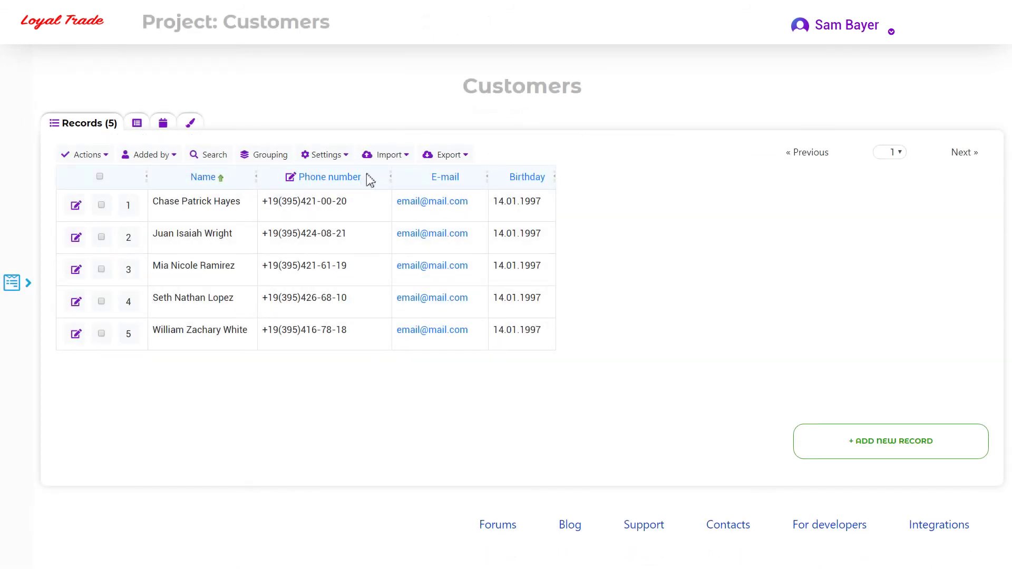
{"action": "left_click", "coordinate": [461, 156]}
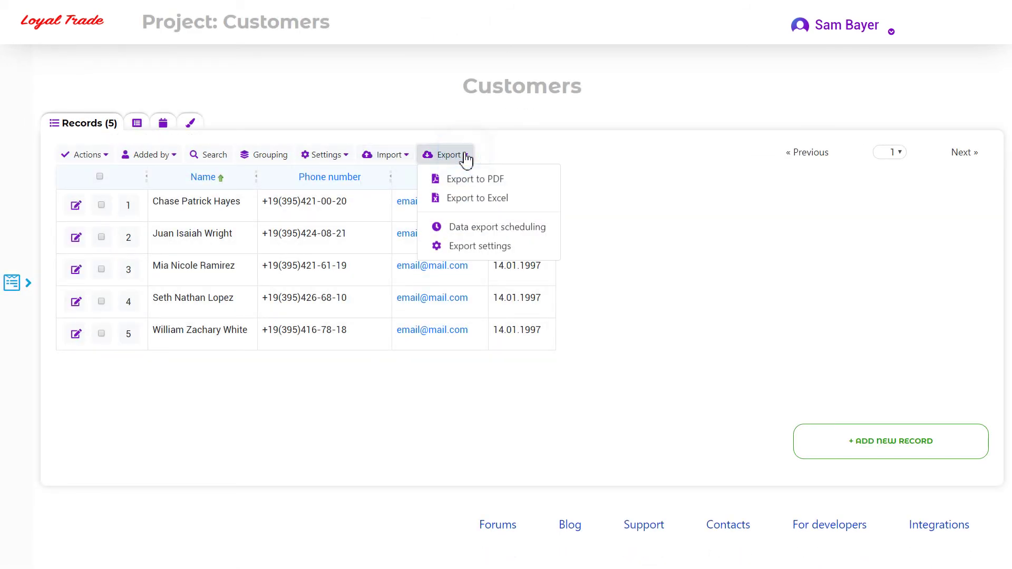